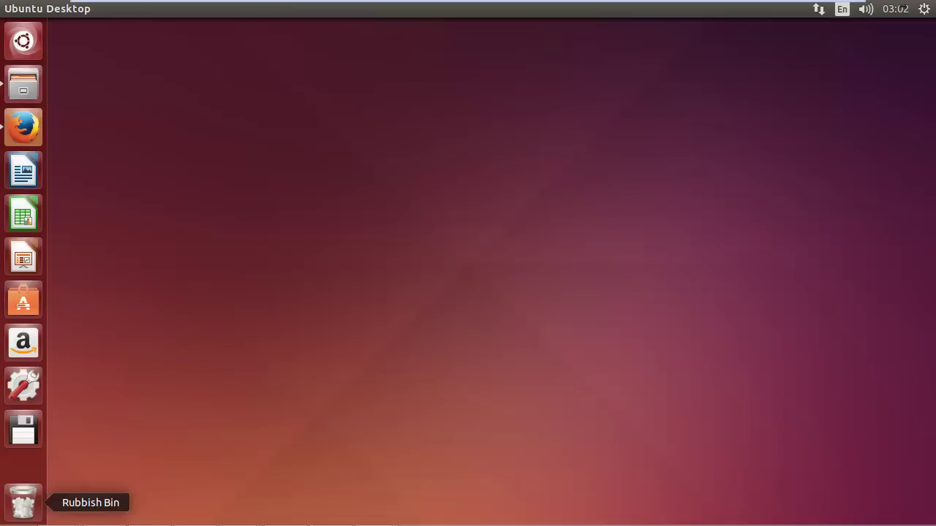
Step: Switch to Firefox and search Google again for "bitnami lamp"
left_click(34, 123)
left_click(241, 31)
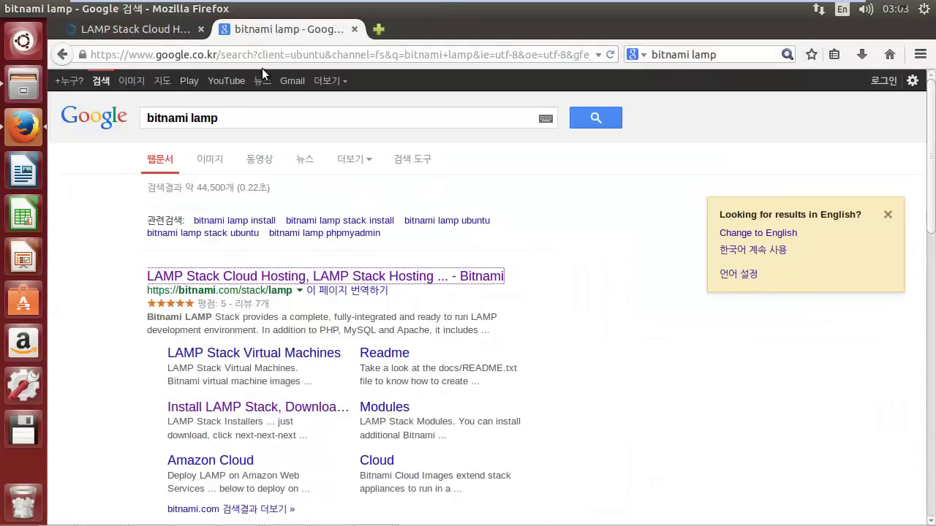
left_click(231, 120)
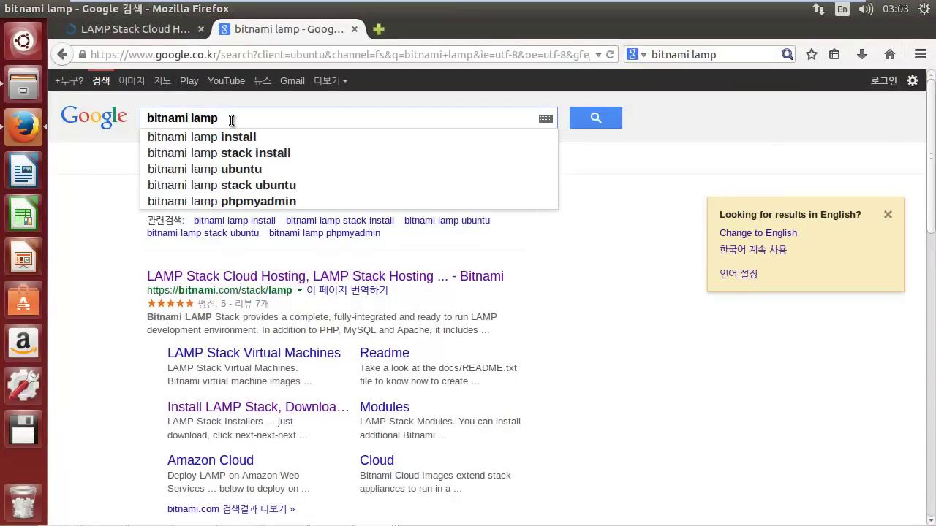
key("BackSpace")
key("BackSpace")
key("BackSpace")
key("BackSpace")
type("l")
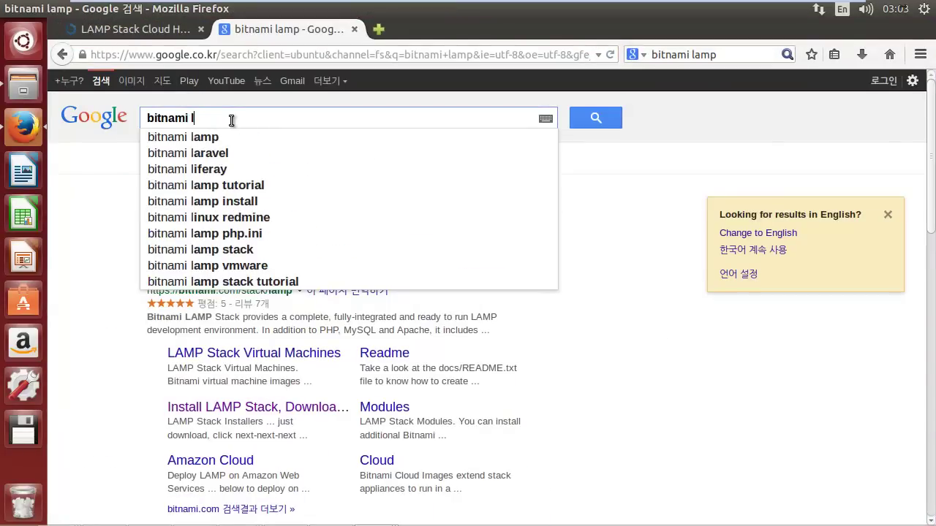
type("a")
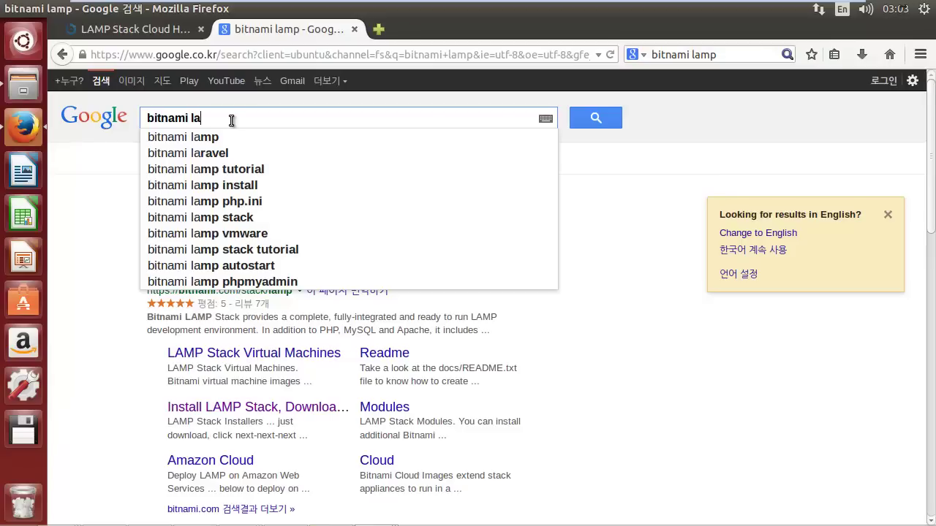
type("m")
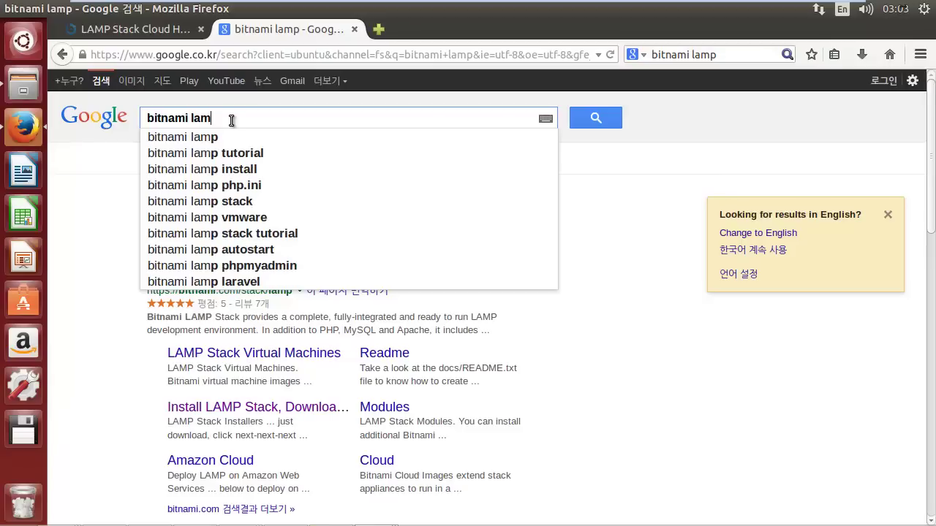
type("p")
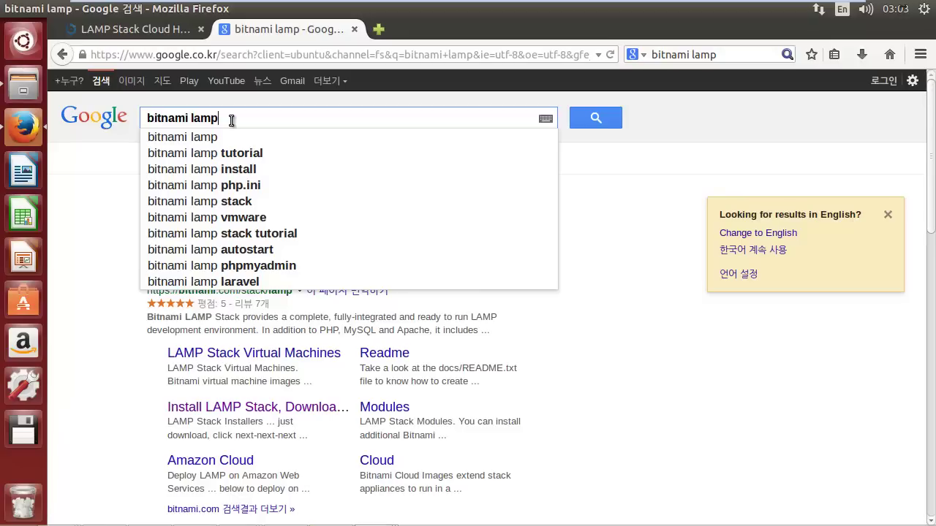
key("Return")
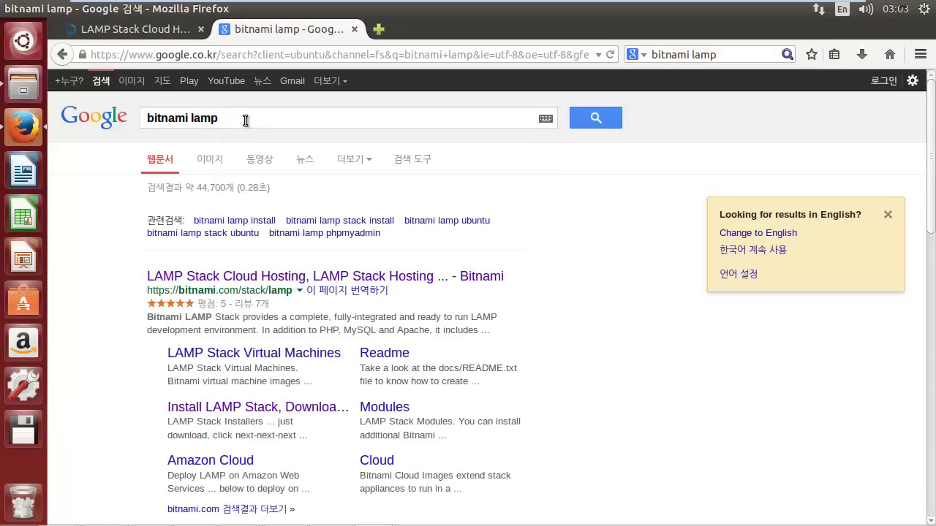
Step: Open Bitnami's LAMP Stack page from the search results, download the 5.4.39-0 Linux x64 installer and check its download entry
left_click(495, 278)
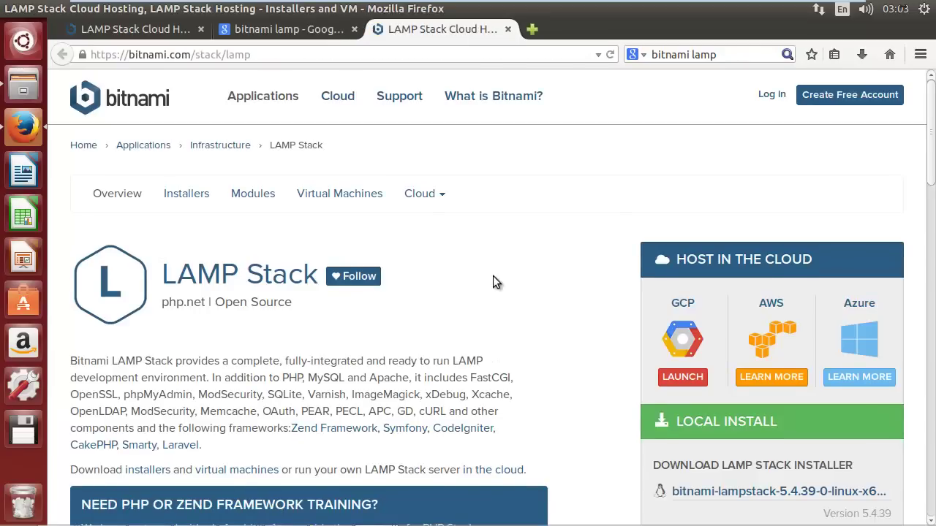
scroll(493, 283, "down", 3)
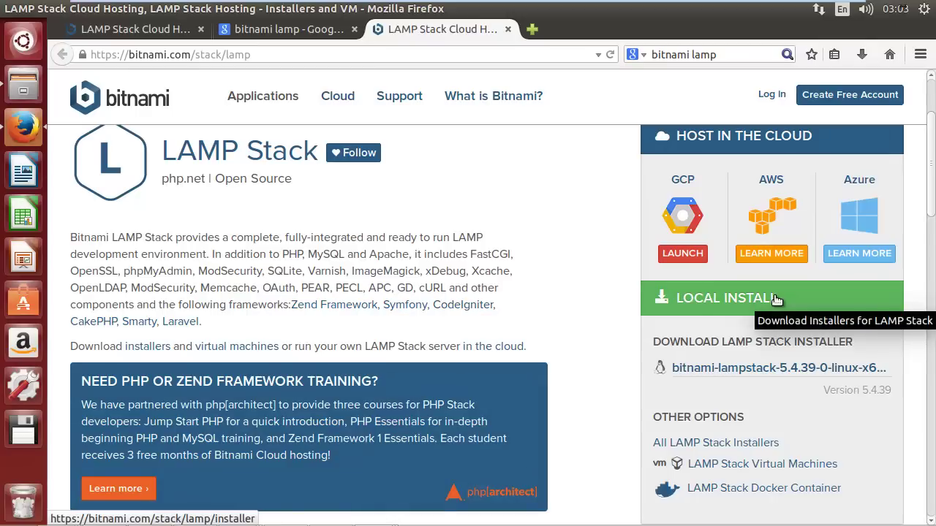
left_click(758, 371)
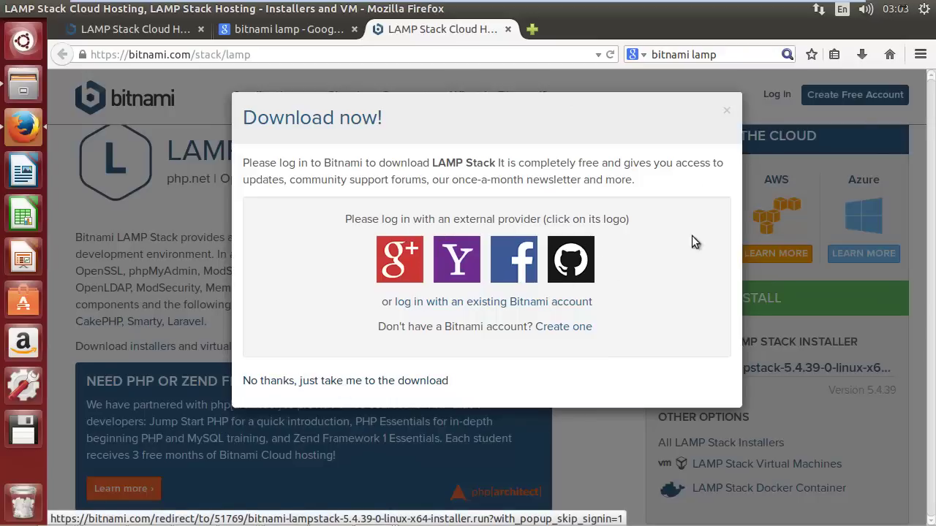
left_click(862, 57)
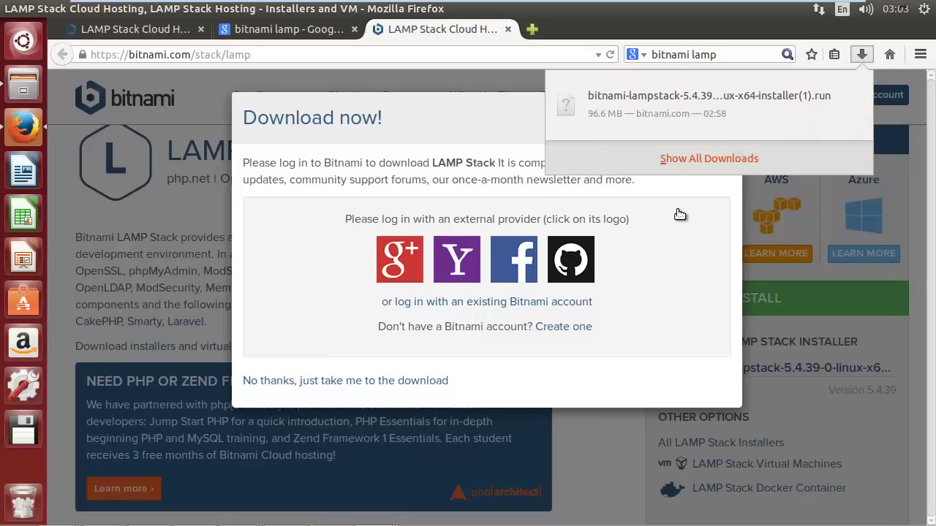
left_click(469, 142)
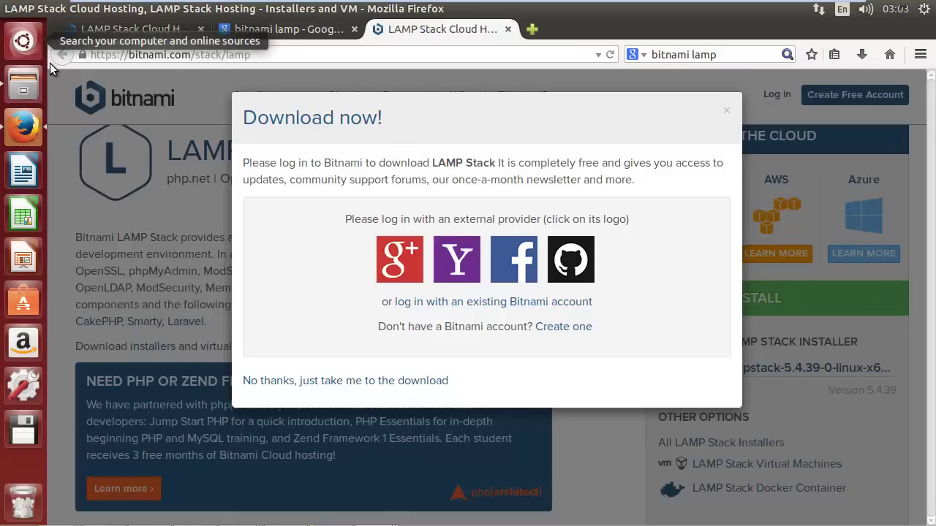
Step: Find the Terminal application by searching for "termin", open it and maximize its window
left_click(32, 43)
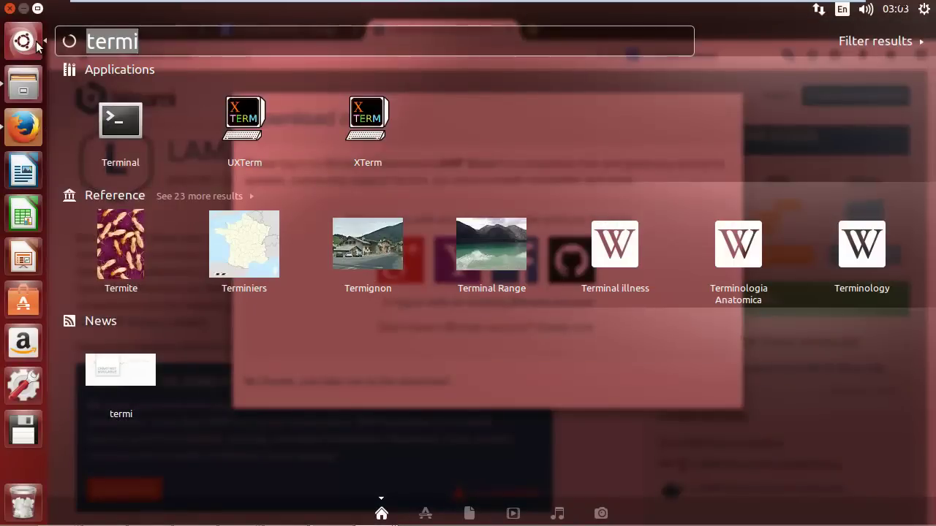
type("termin")
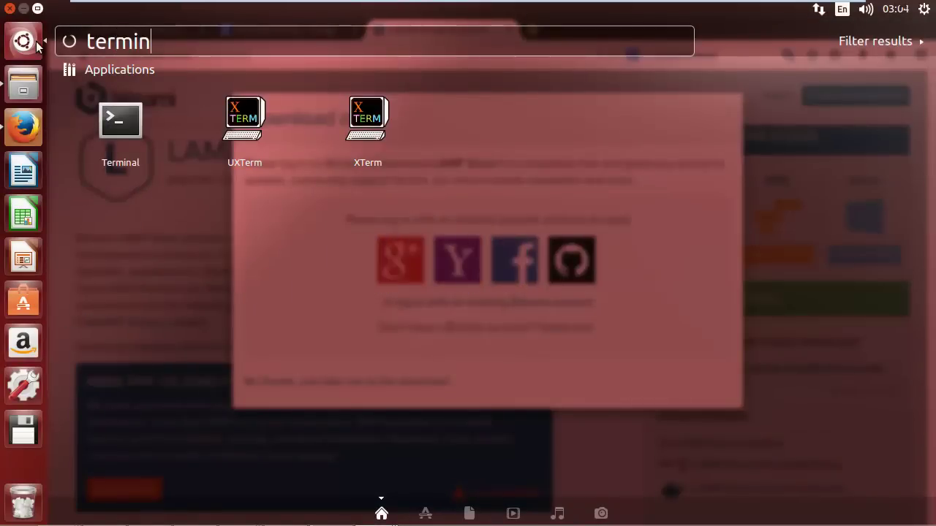
left_click(125, 128)
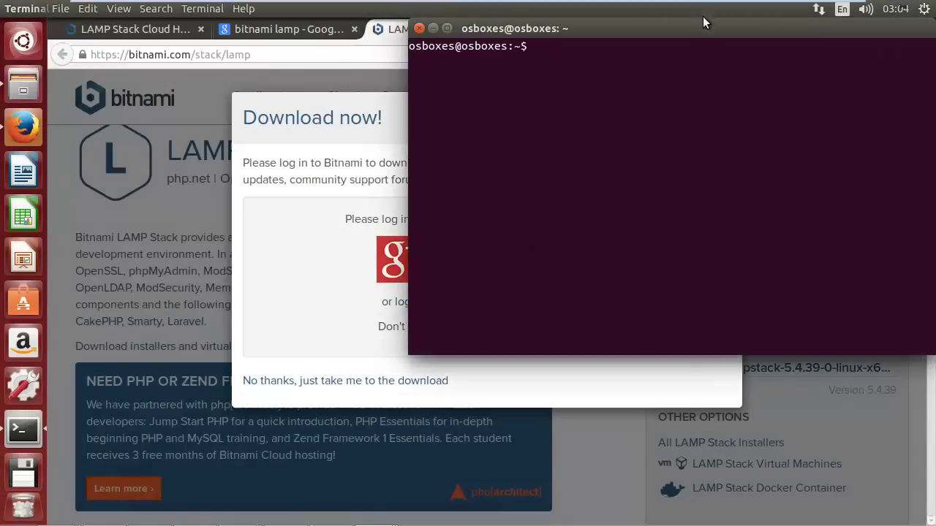
left_click_drag(699, 29, 302, 92)
left_click(285, 81)
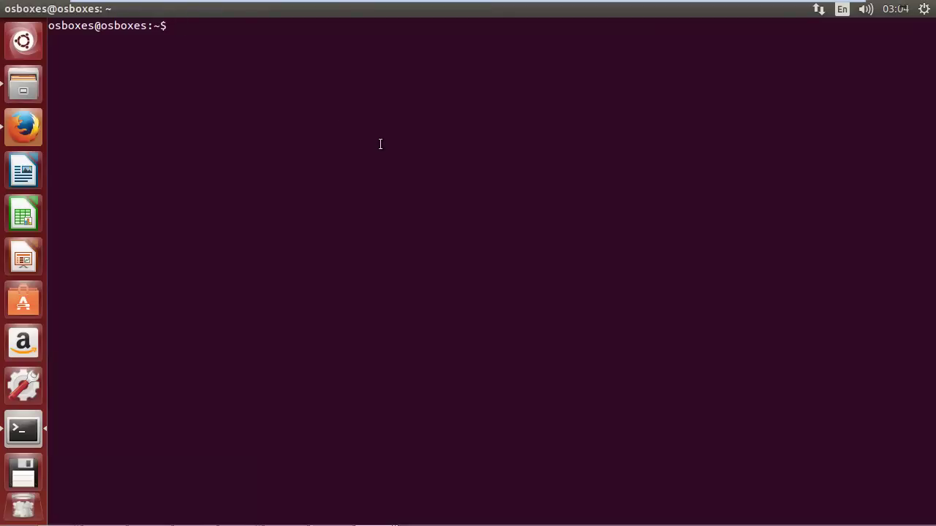
Step: Enlarge the terminal text several zoom levels and clear the stray equals signs from the prompt
type("===")
key("ctrl+plus")
key("ctrl+plus")
key("ctrl+plus")
key("BackSpace")
key("BackSpace")
key("ctrl+plus")
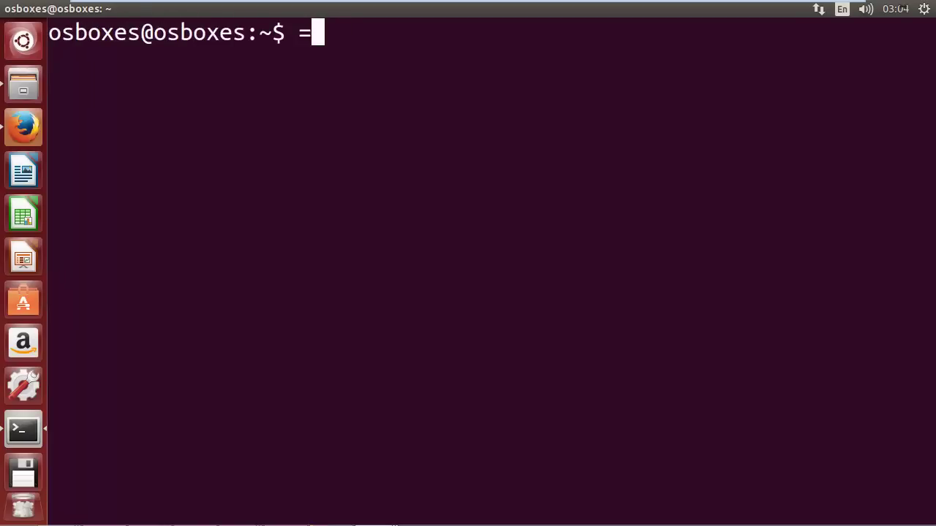
key("BackSpace")
Step: Change the working directory to ~/Downloads/
type("cd ")
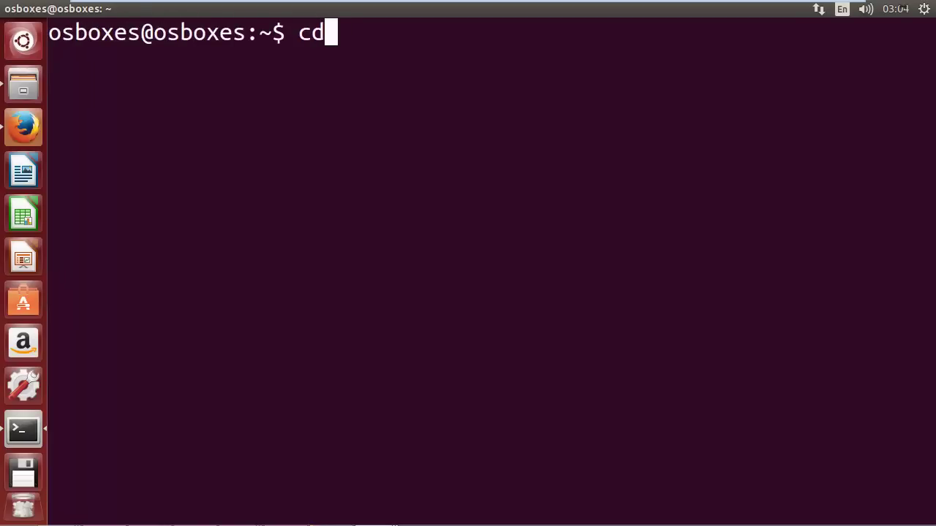
type("~/")
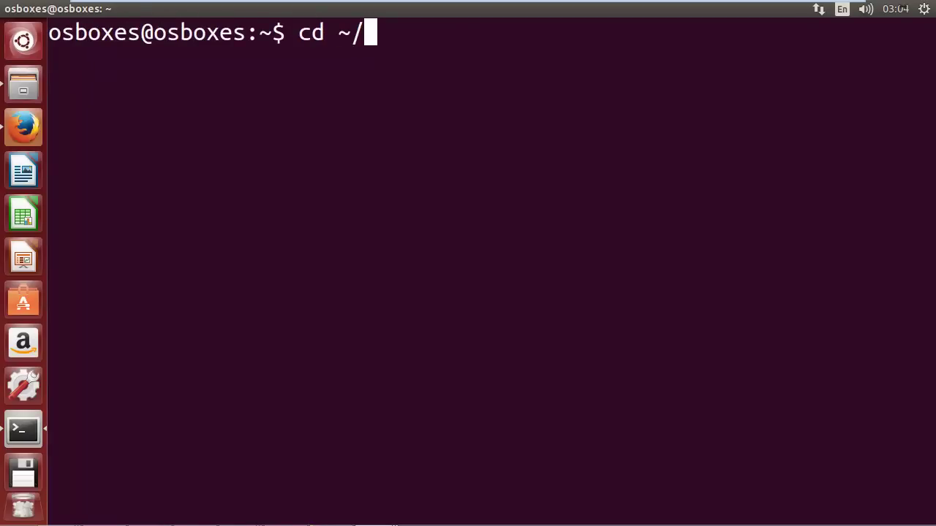
type("Downloa")
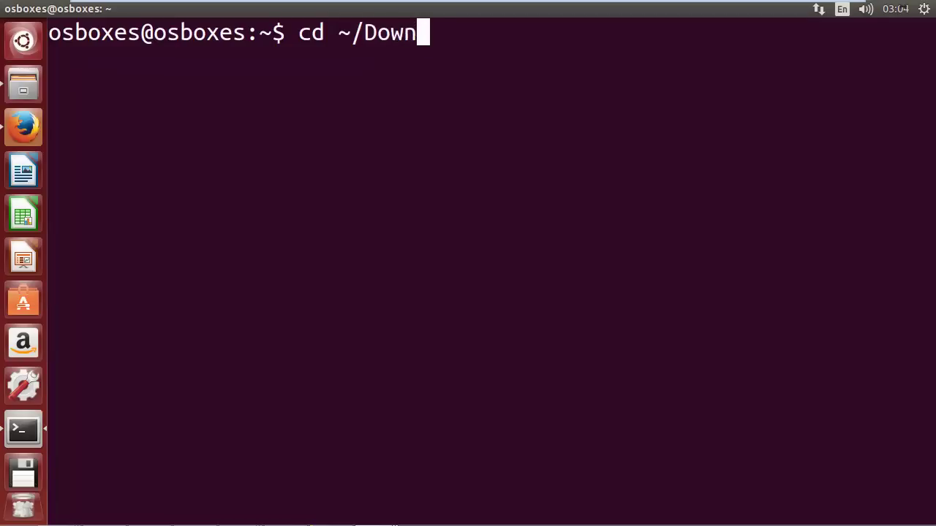
key("BackSpace")
key("Tab")
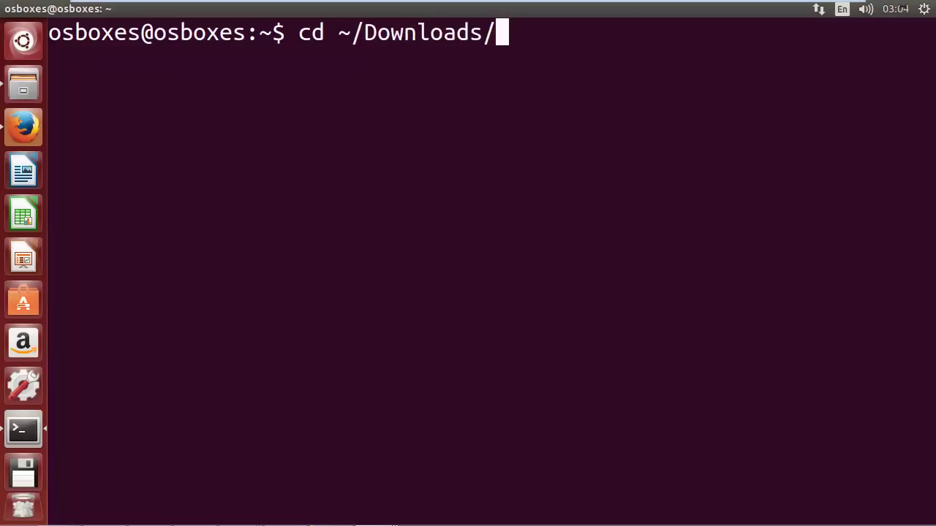
key("Return")
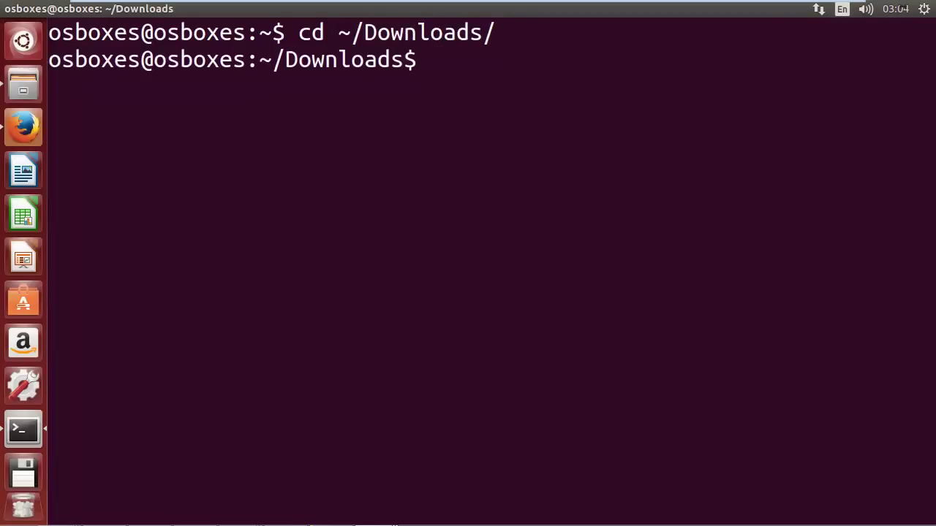
Step: List all files in the Downloads folder with ls -al and highlight the Bitnami LAMP Stack installer's file name
type("ls -al")
key("Return")
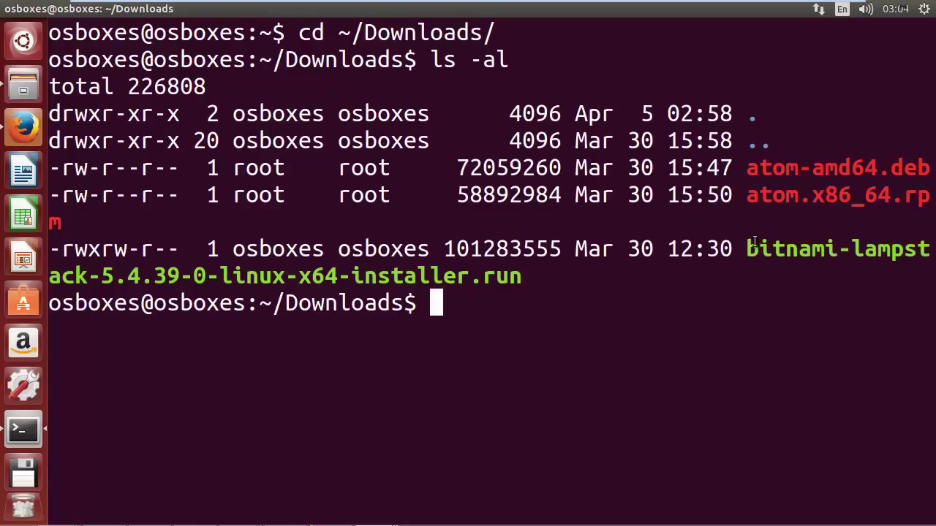
left_click_drag(752, 249, 851, 253)
left_click(850, 273)
left_click_drag(747, 248, 529, 284)
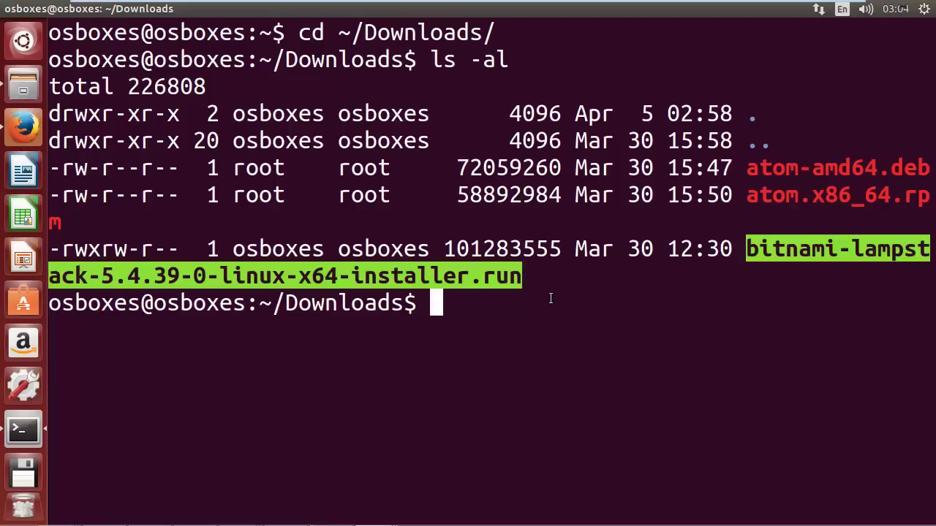
left_click(550, 297)
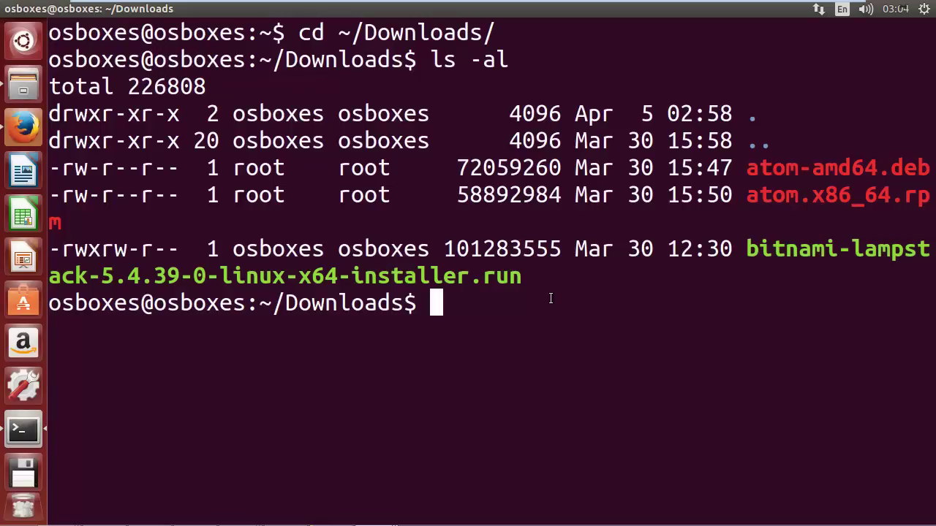
Step: Run ./bitnami-lampstack-5.4.39-0-linux-x64-installer.run with sudo and enter the account password
type("./")
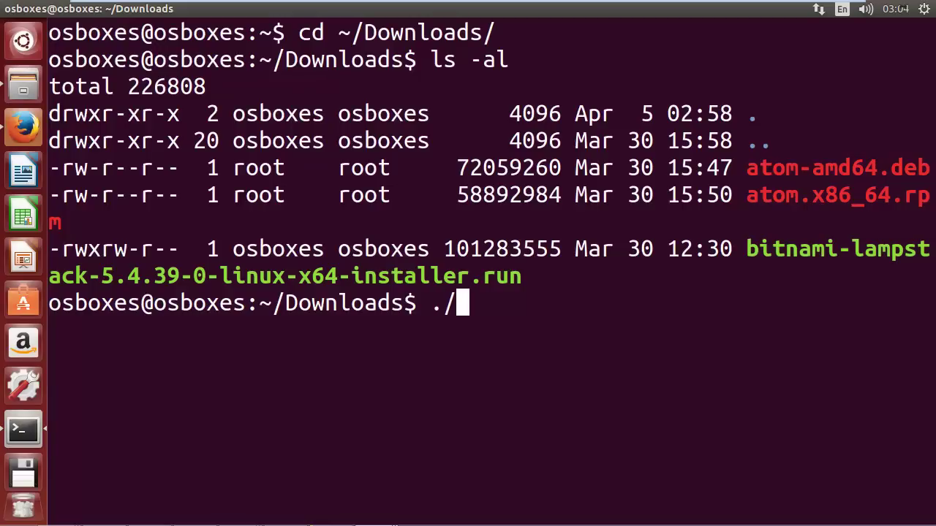
type("s")
key("BackSpace")
key("BackSpace")
key("BackSpace")
type("sudo ")
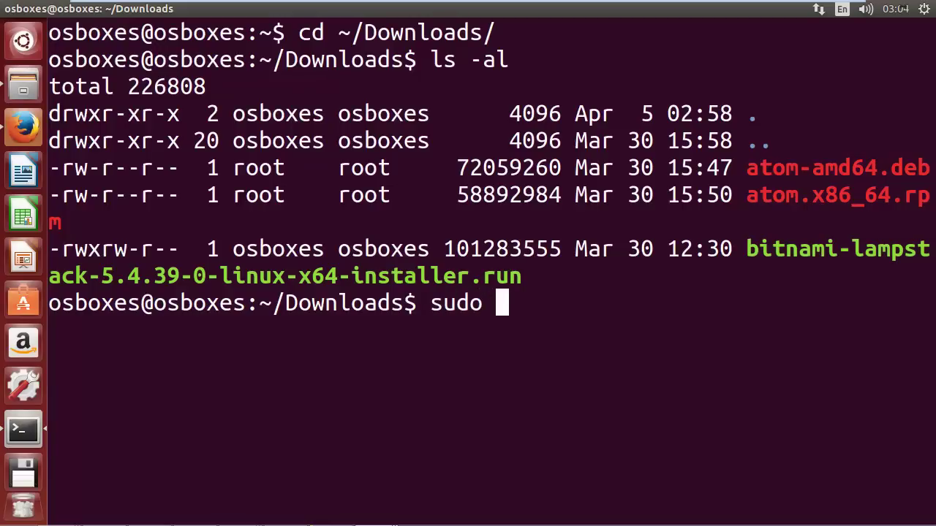
type("./b")
key("Tab")
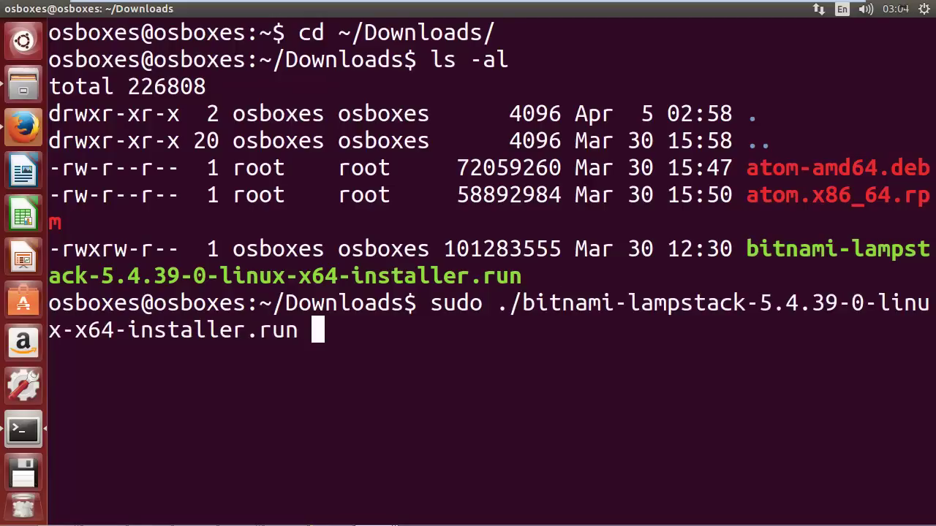
key("Return")
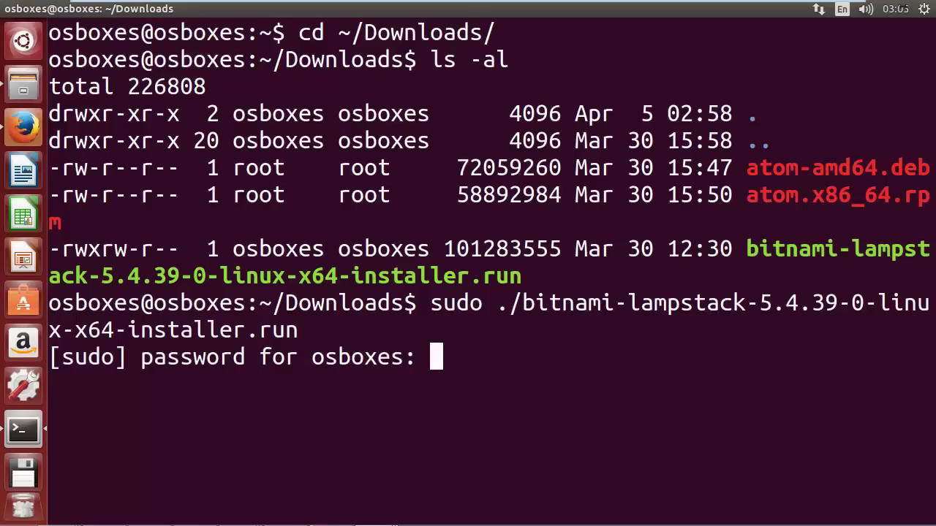
key("Return")
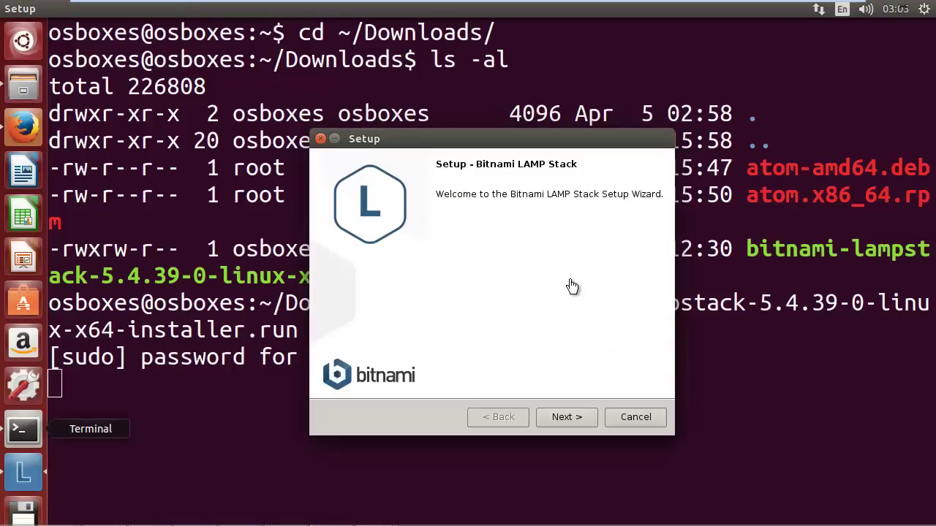
Step: Exclude all optional components from Varnish through Laravel from the installation and accept /opt/lampstack-5.4.39-0 as the installation folder
left_click(554, 419)
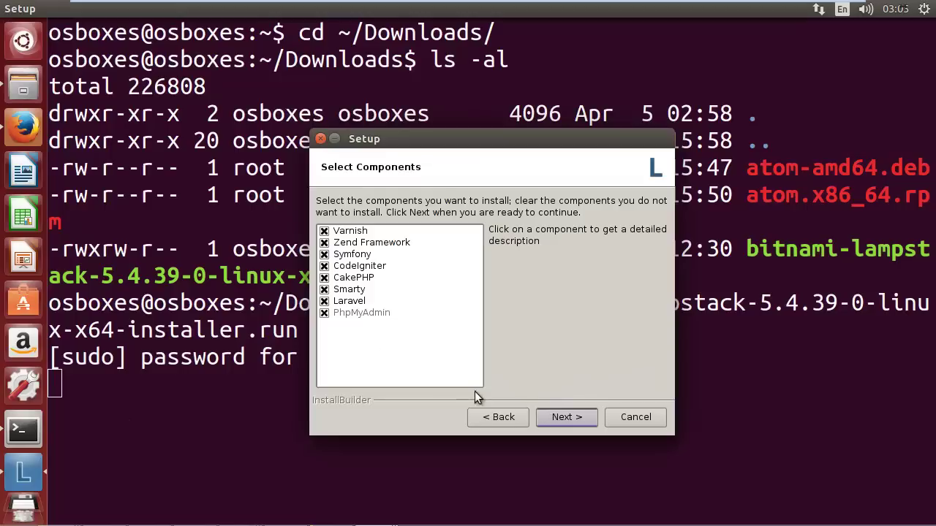
left_click(324, 301)
left_click(324, 288)
left_click(324, 277)
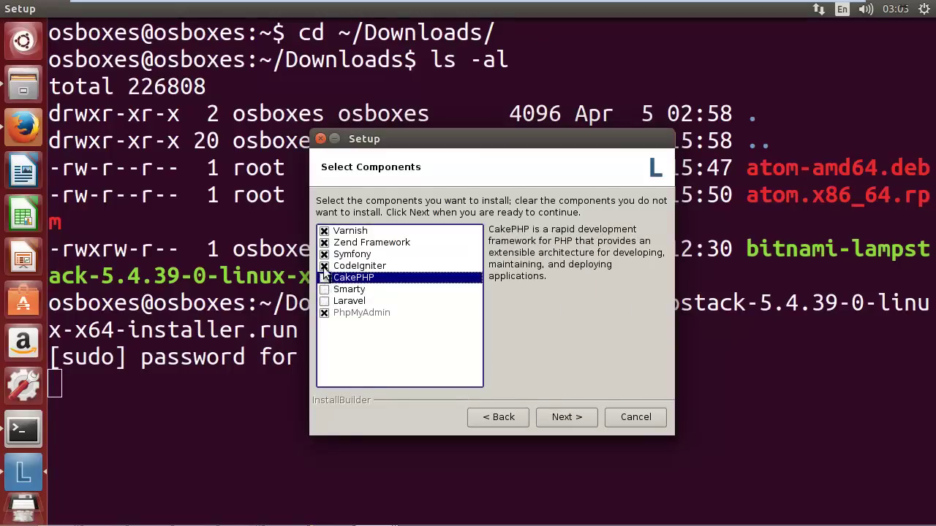
left_click(324, 265)
left_click(324, 254)
left_click(324, 242)
left_click(324, 230)
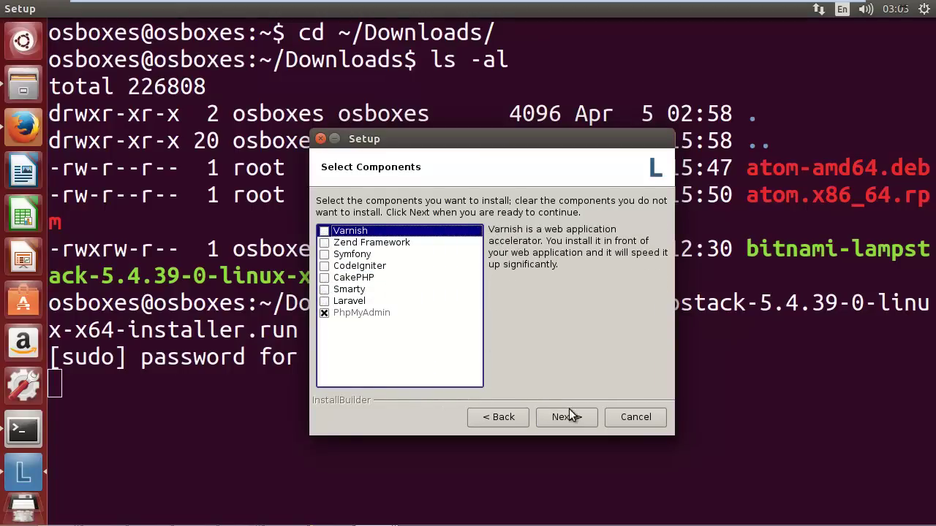
left_click(571, 420)
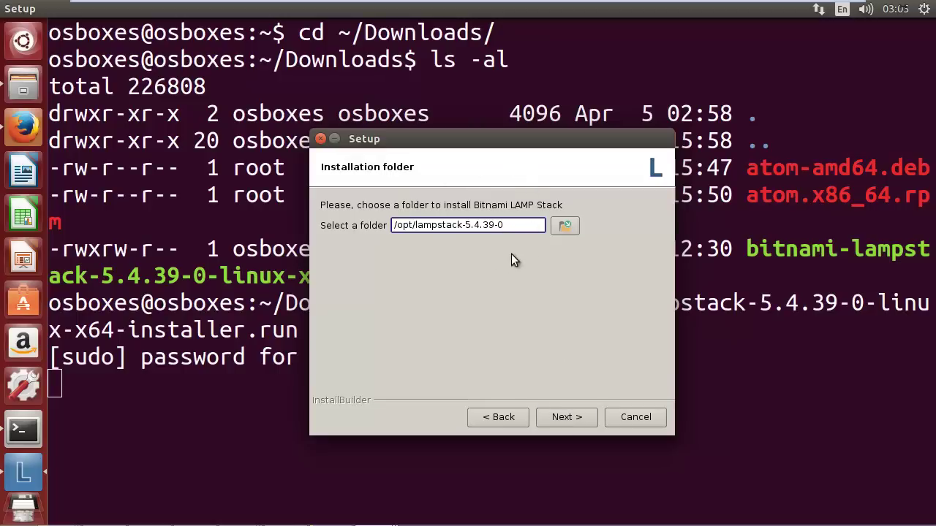
left_click(575, 422)
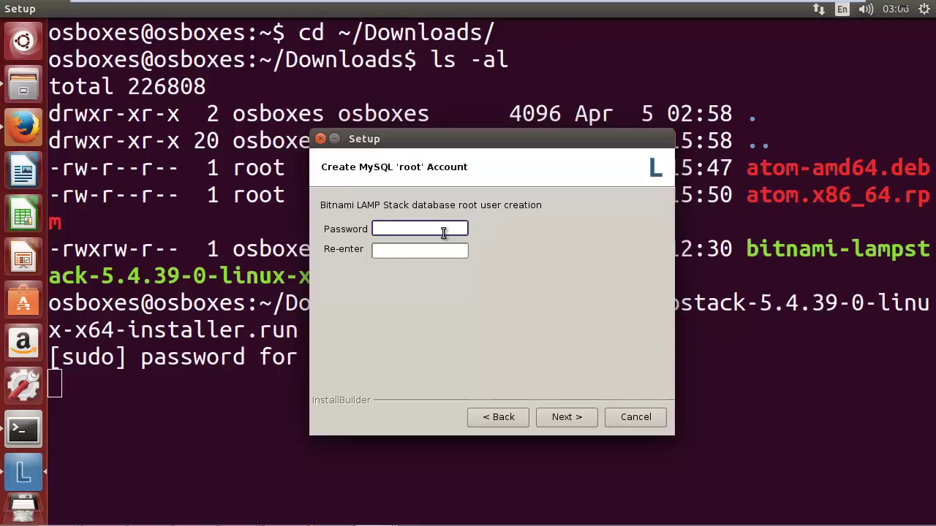
Step: Enter and re-enter the password for the MySQL 'root' account and continue the setup
type("******")
key("Tab")
type("******")
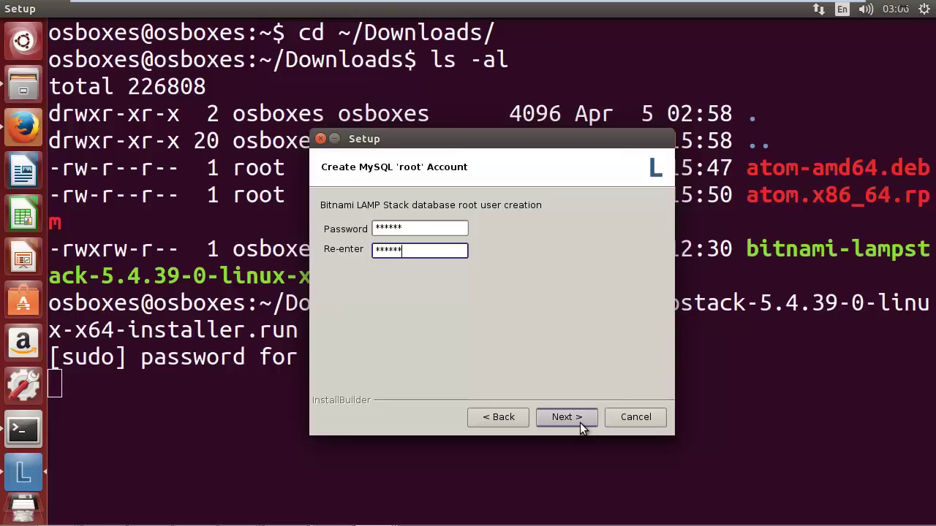
left_click(580, 423)
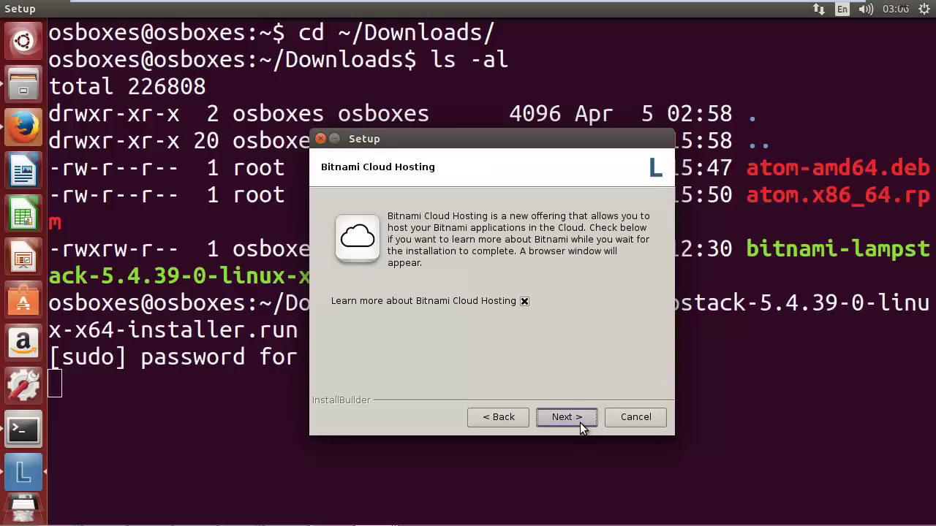
Step: Opt out of learning more about Bitnami Cloud Hosting and start installing Bitnami LAMP Stack
left_click(524, 302)
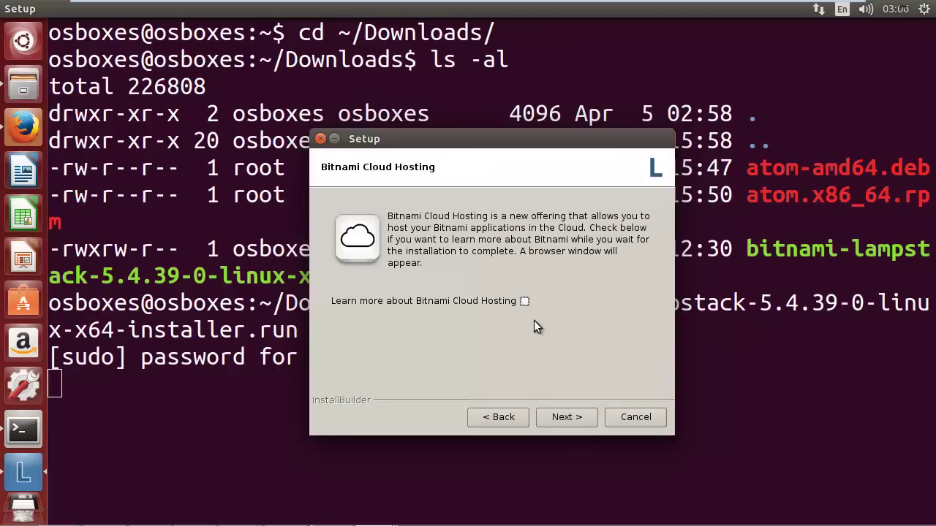
left_click(579, 424)
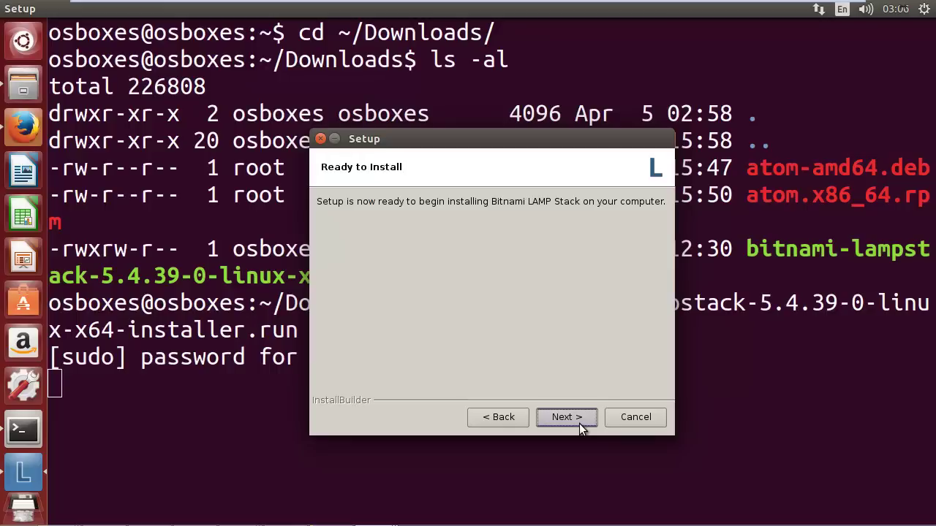
left_click(579, 424)
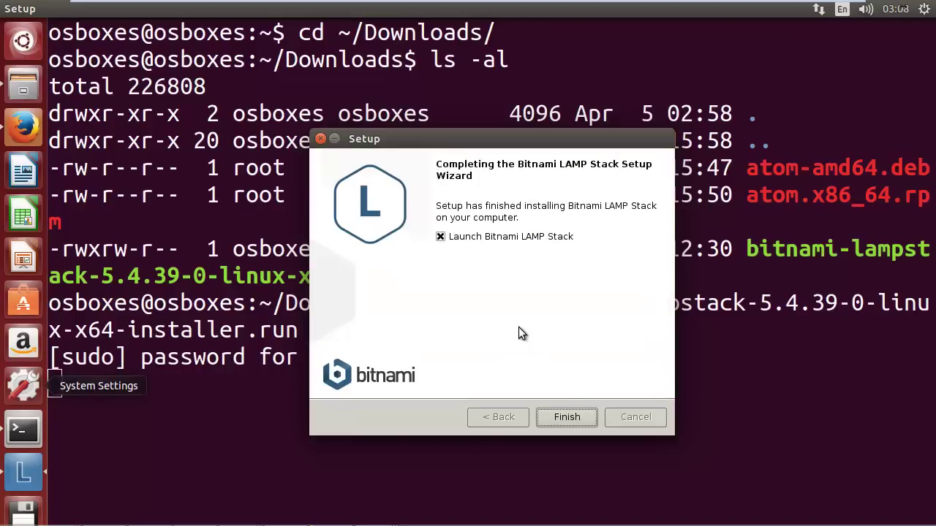
Step: Finish the setup with Launch Bitnami LAMP Stack enabled, dismiss the Firefox alert and put the stack manager window away
left_click(566, 418)
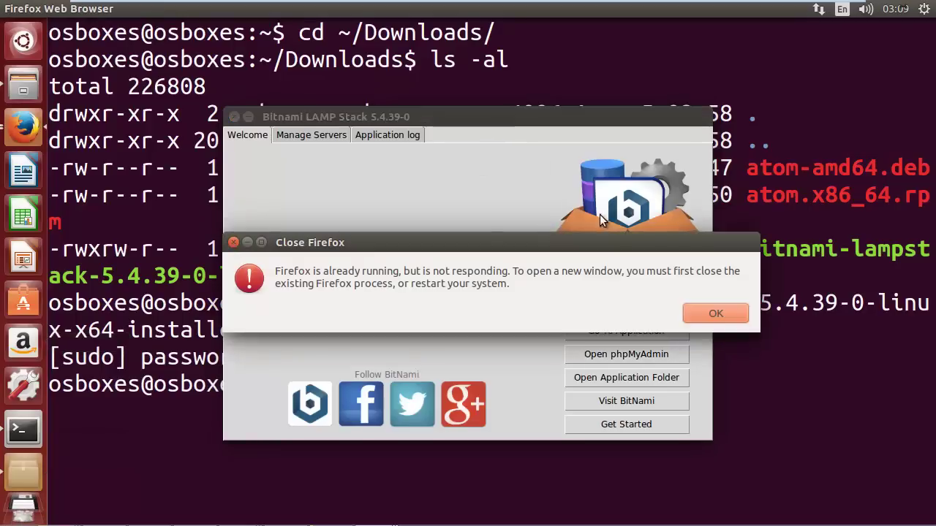
left_click(716, 313)
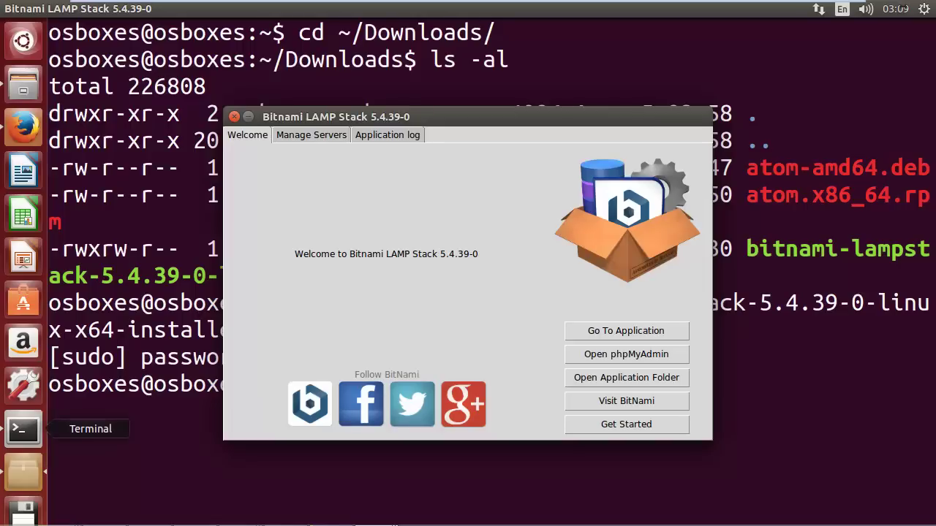
key("alt+F4")
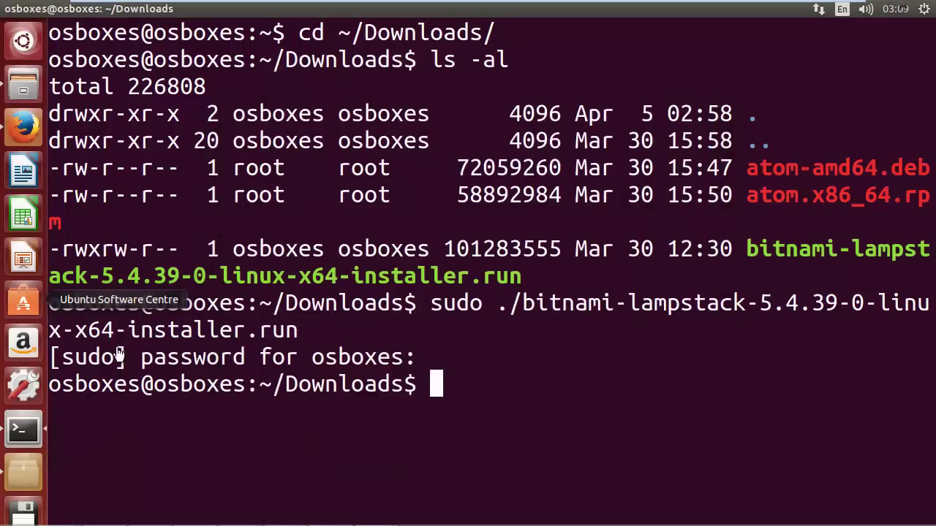
Step: Switch to Firefox and load localhost/index.html in a new tab
left_click(27, 130)
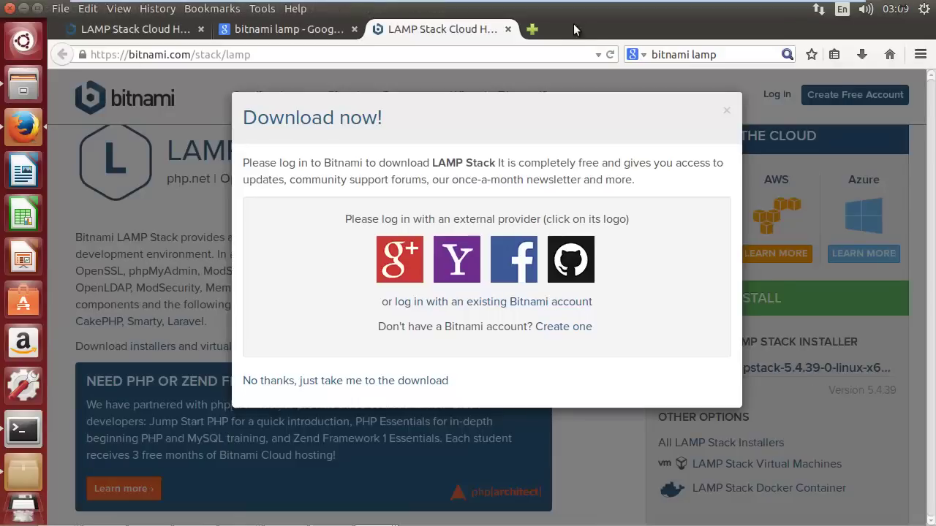
left_click(535, 29)
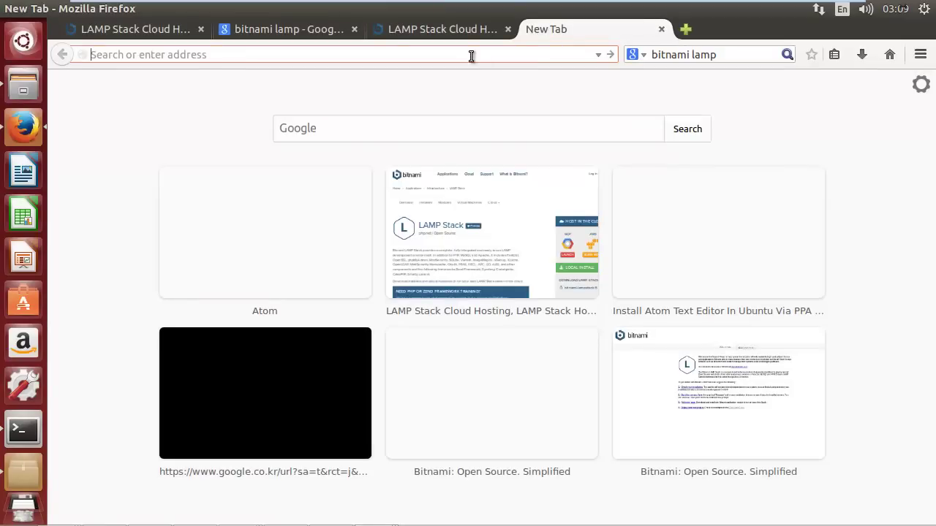
type("l")
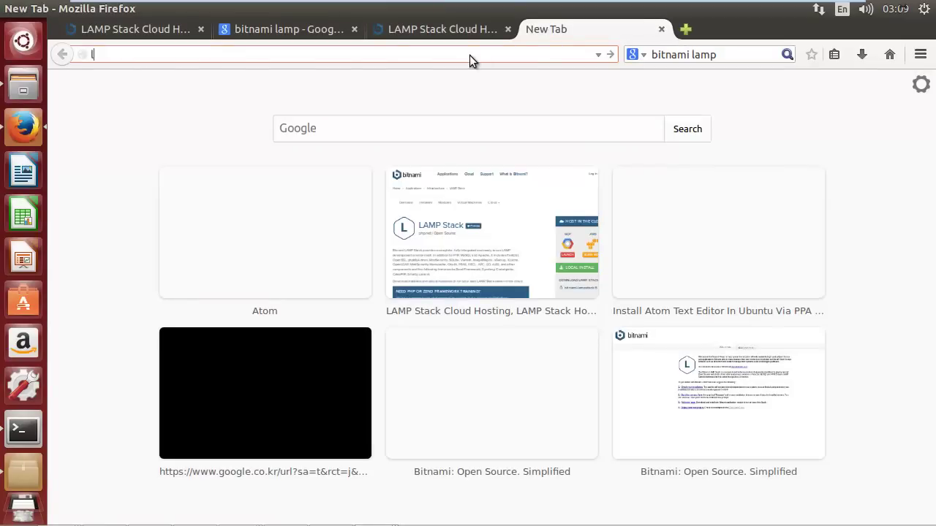
type("ocalhost/index.html")
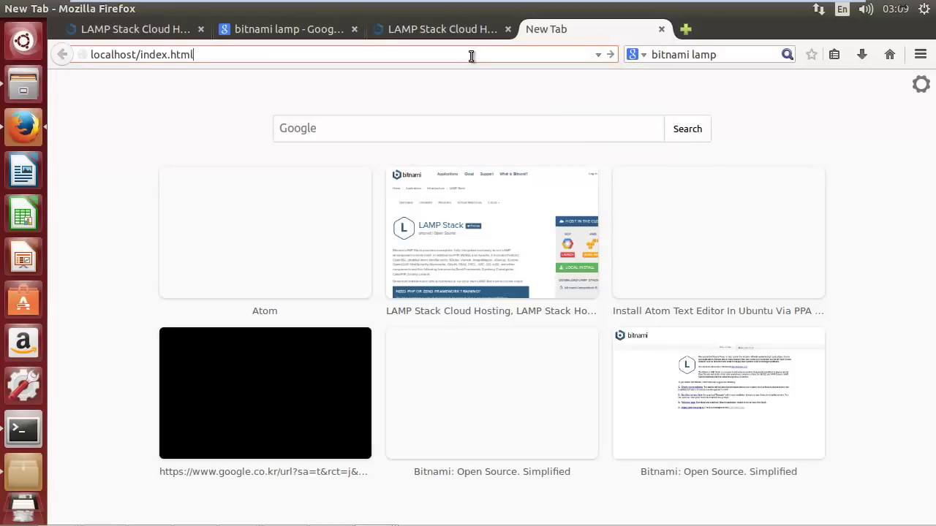
key("Return")
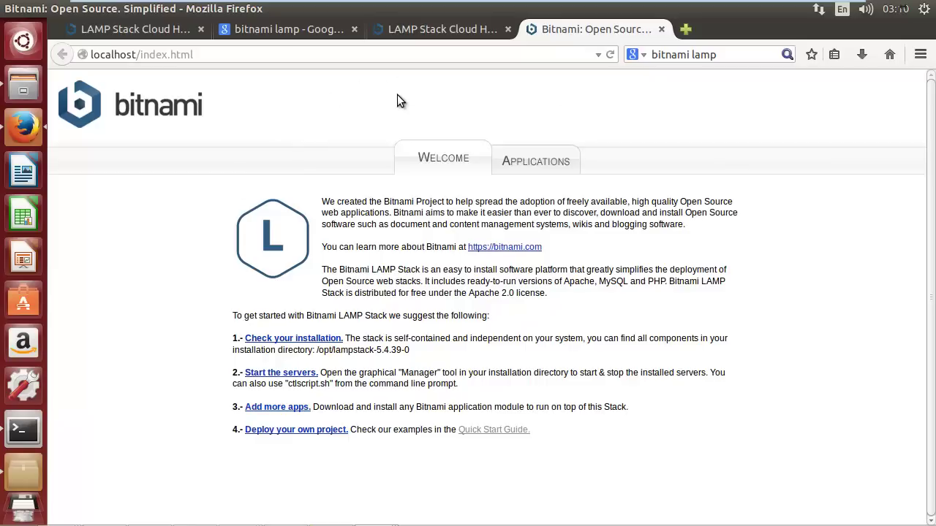
Step: Bring the Bitnami LAMP Stack manager window up over the browser and shift it slightly
key("alt+Tab")
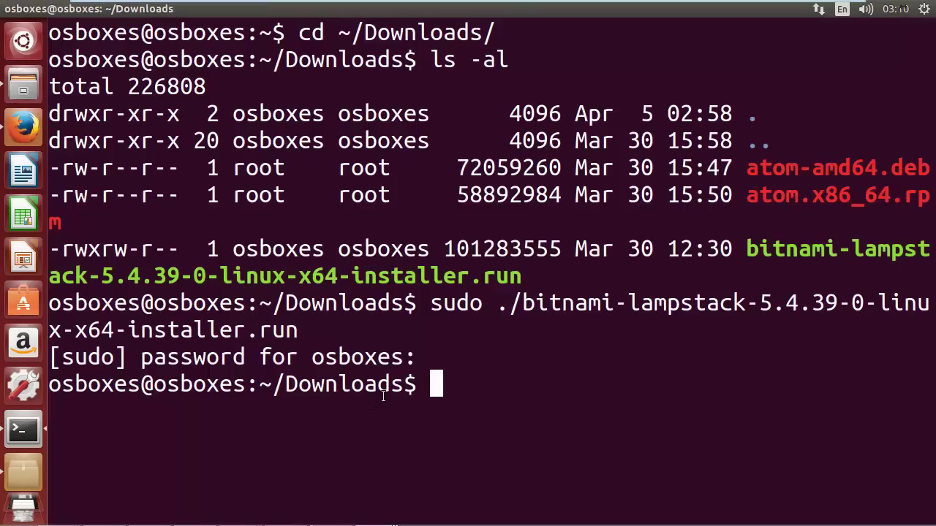
key("alt+Tab")
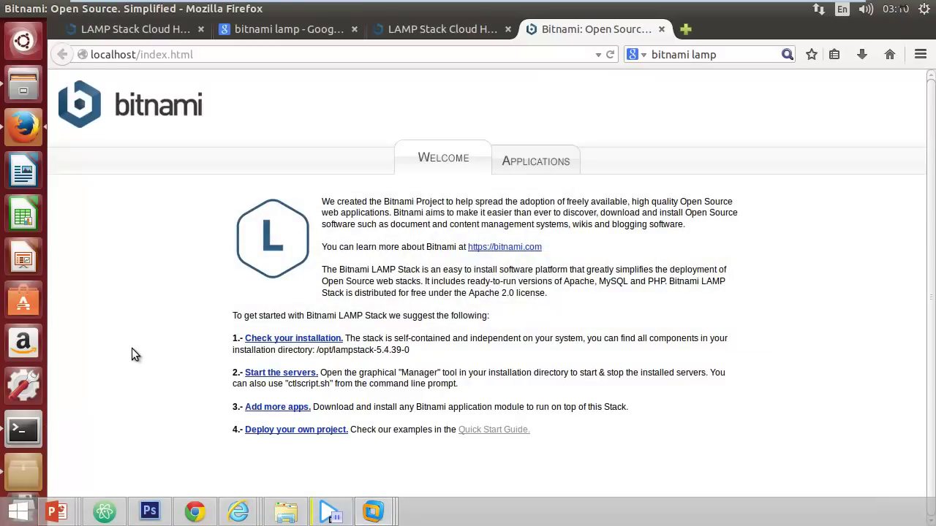
left_click(31, 385)
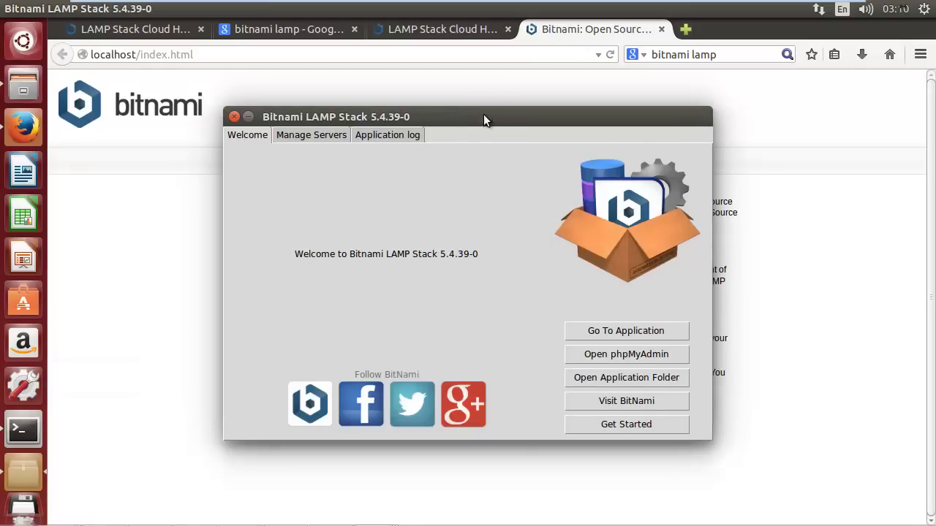
left_click_drag(483, 114, 505, 111)
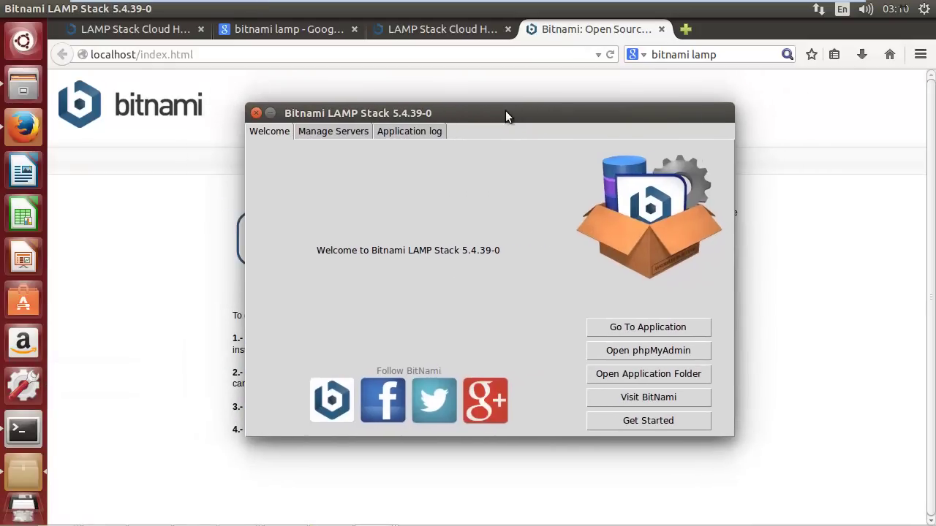
Step: Open the stack's application folder and highlight its apache2, mysql, php and ruby folders one after another
left_click(682, 376)
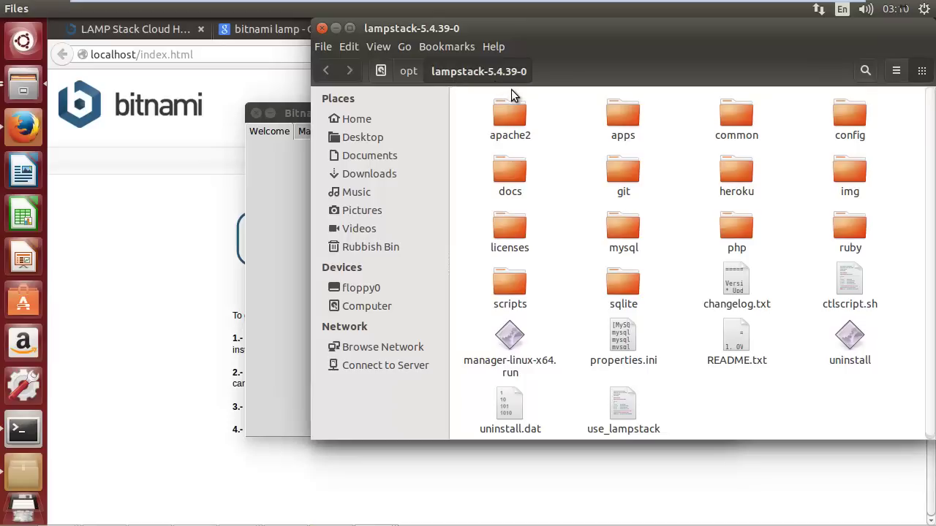
left_click(529, 135)
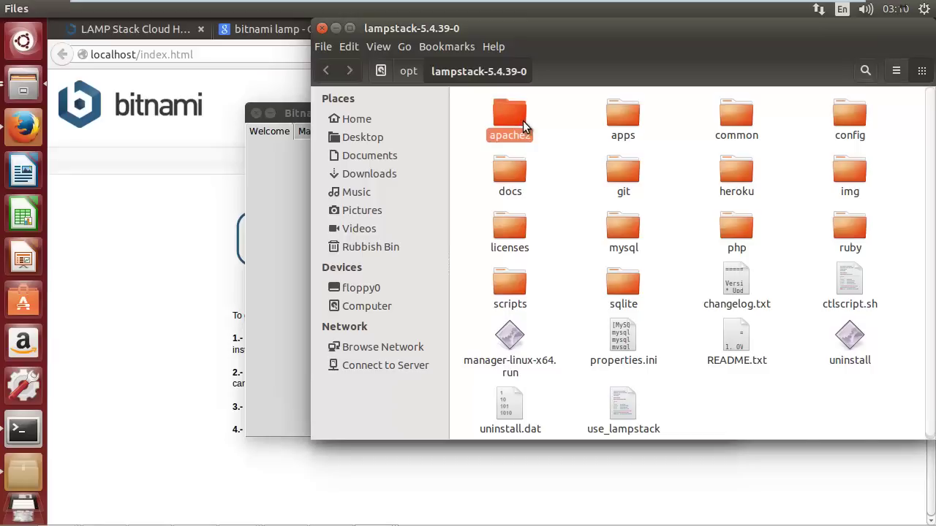
left_click(637, 237)
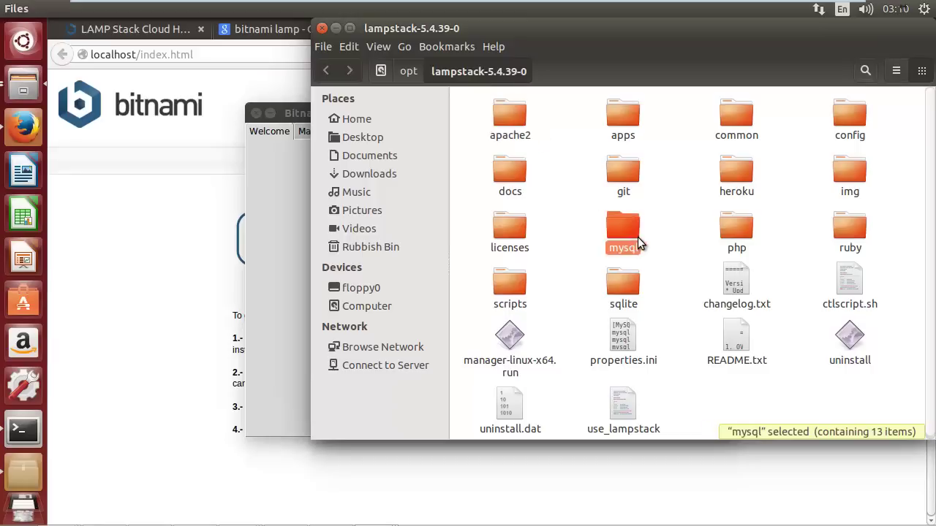
left_click(754, 227)
left_click(748, 228)
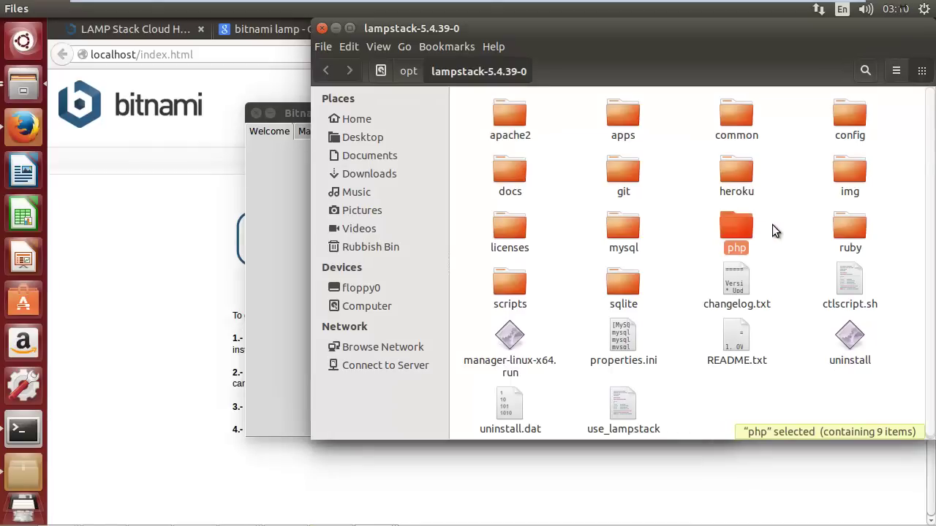
left_click(846, 227)
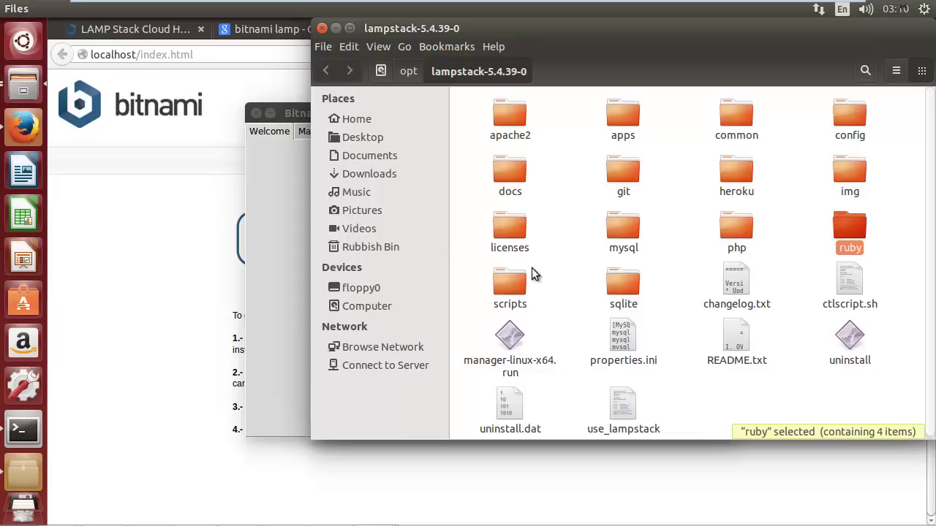
Step: Go into the apache2 folder and open its htdocs subfolder
double_click(512, 115)
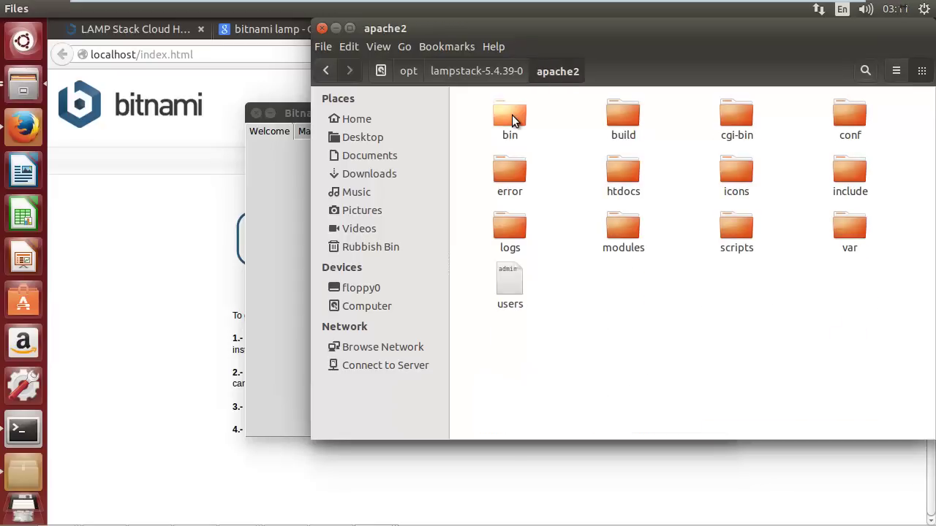
double_click(626, 172)
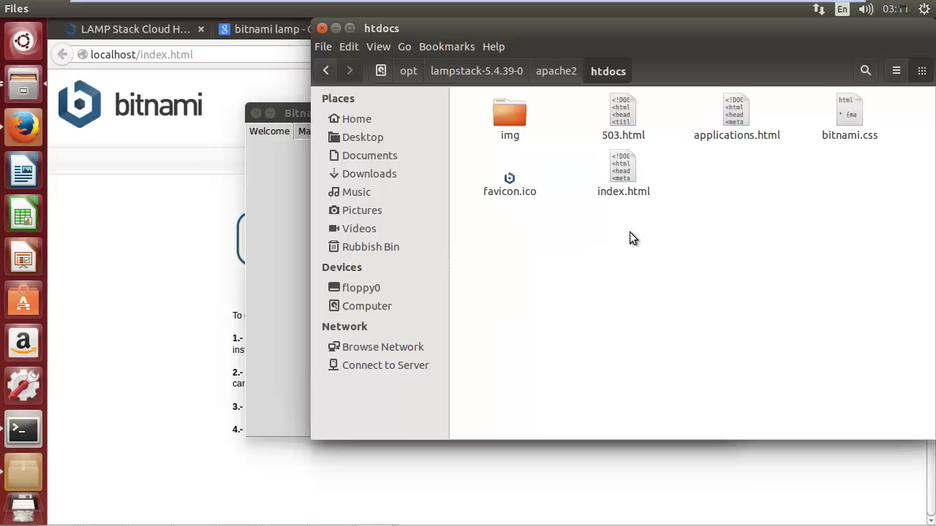
Step: Move the stack manager out of the way and tile Firefox and the htdocs folder window side by side, Firefox on the left half
left_click(290, 212)
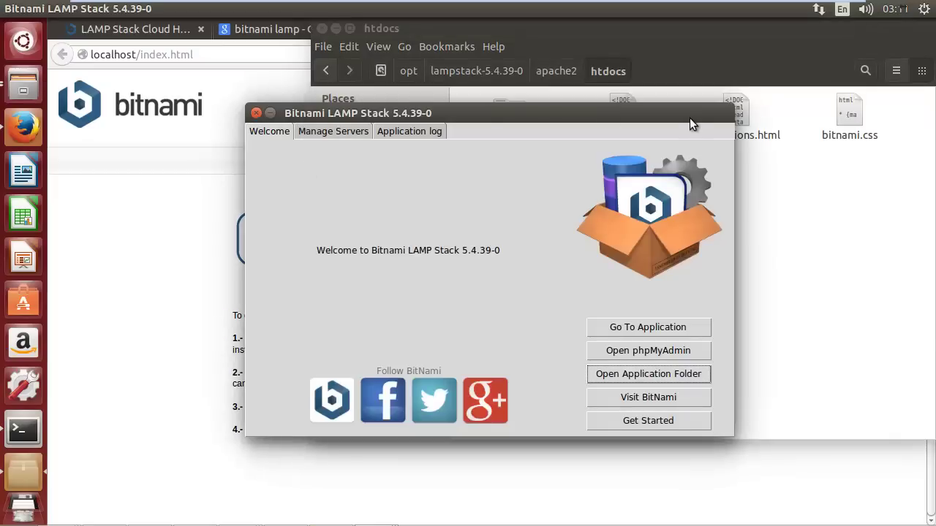
left_click_drag(690, 118, 577, 440)
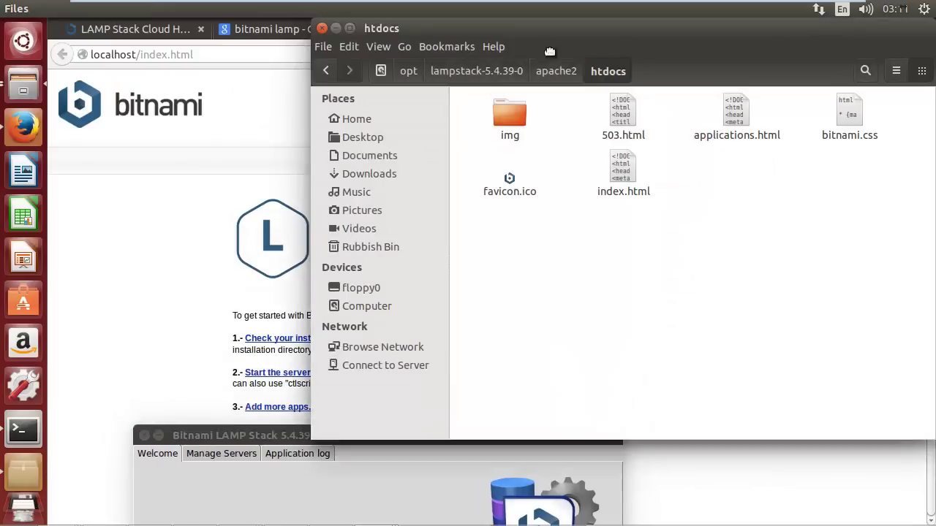
left_click_drag(501, 46, 930, 116)
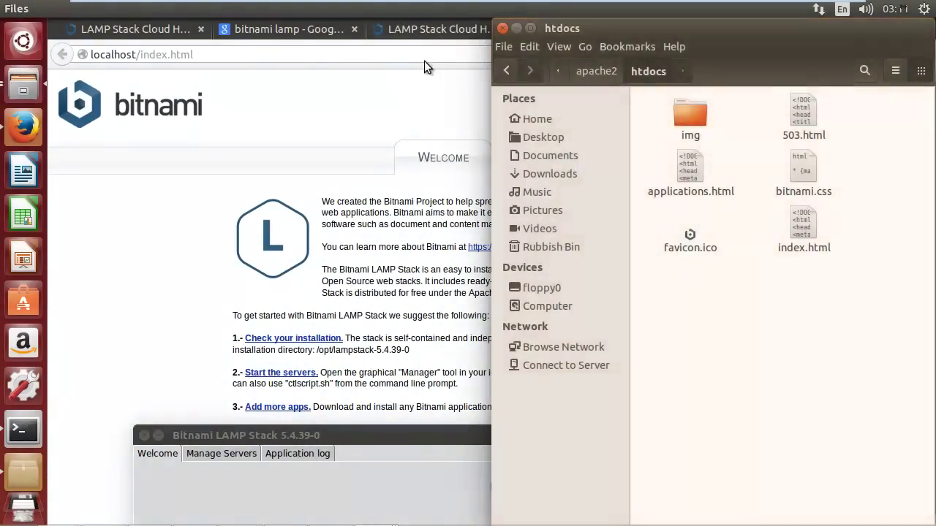
left_click(424, 61)
left_click_drag(451, 8, 2, 150)
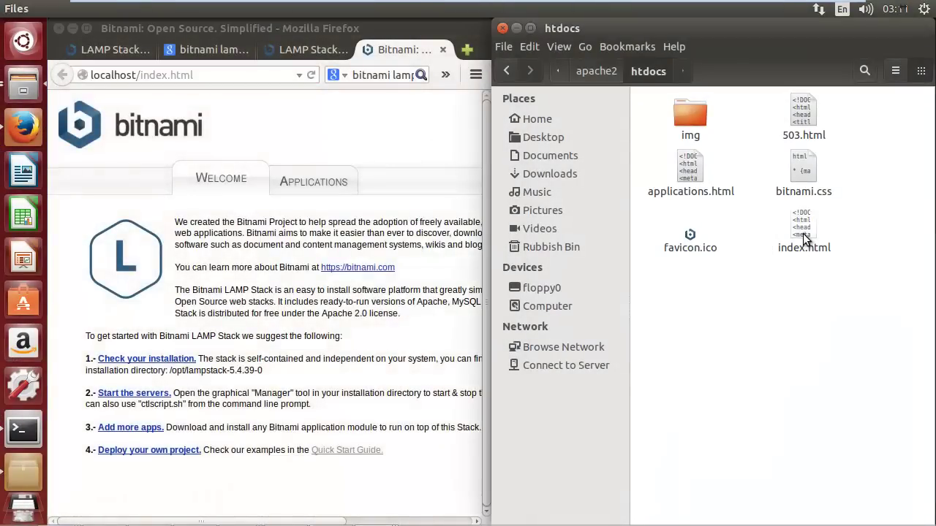
Step: Compare index.html in the htdocs folder with the page at localhost/index.html and highlight localhost in the address
left_click(803, 232)
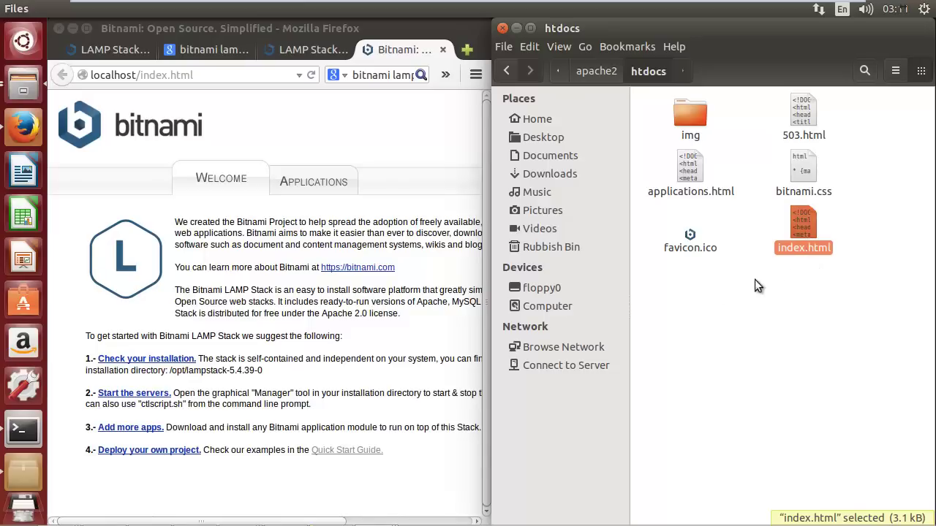
left_click(272, 352)
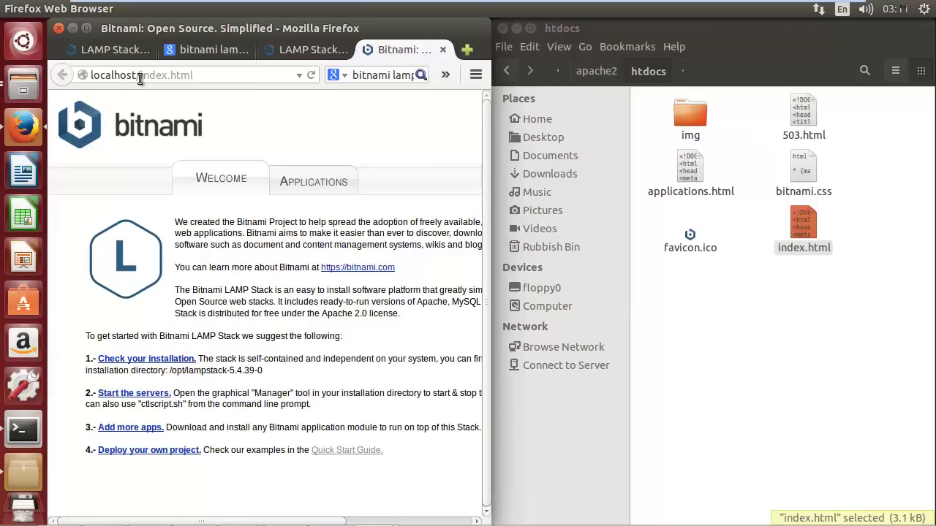
left_click(205, 75)
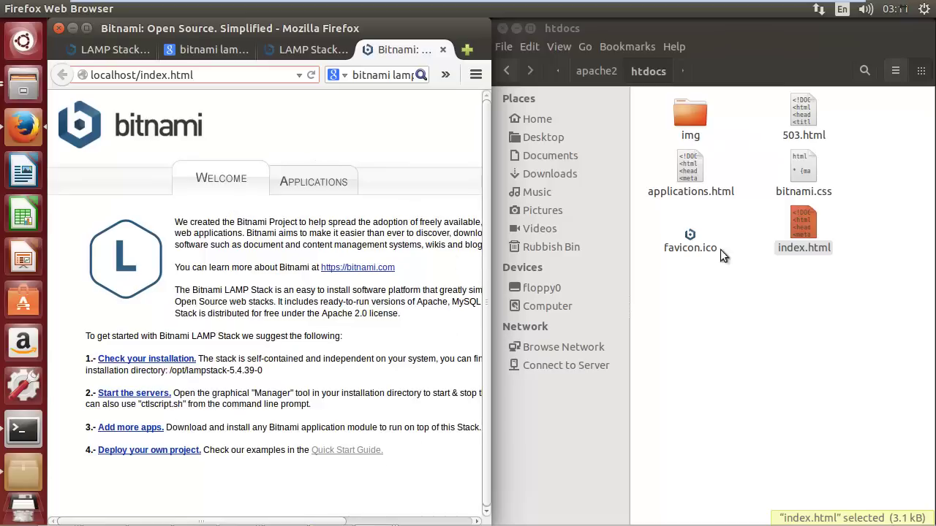
left_click(850, 342)
left_click(808, 221)
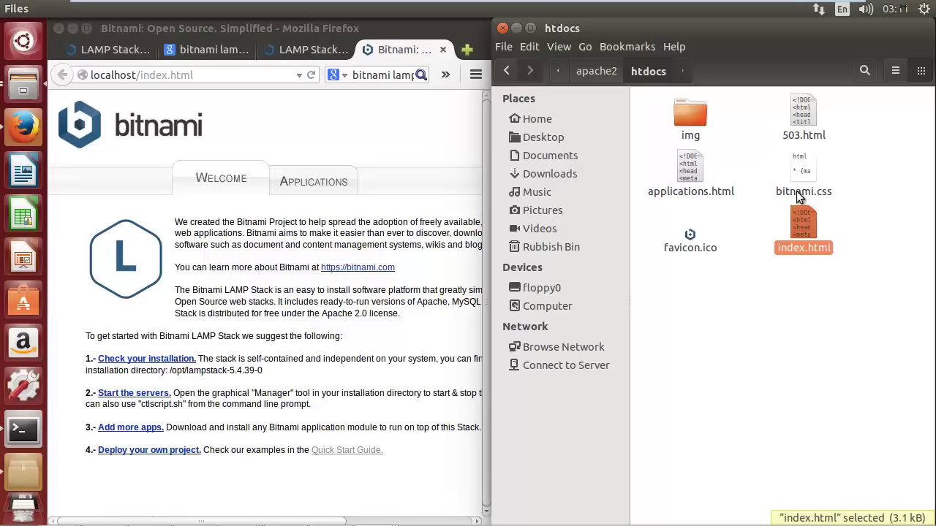
left_click(251, 359)
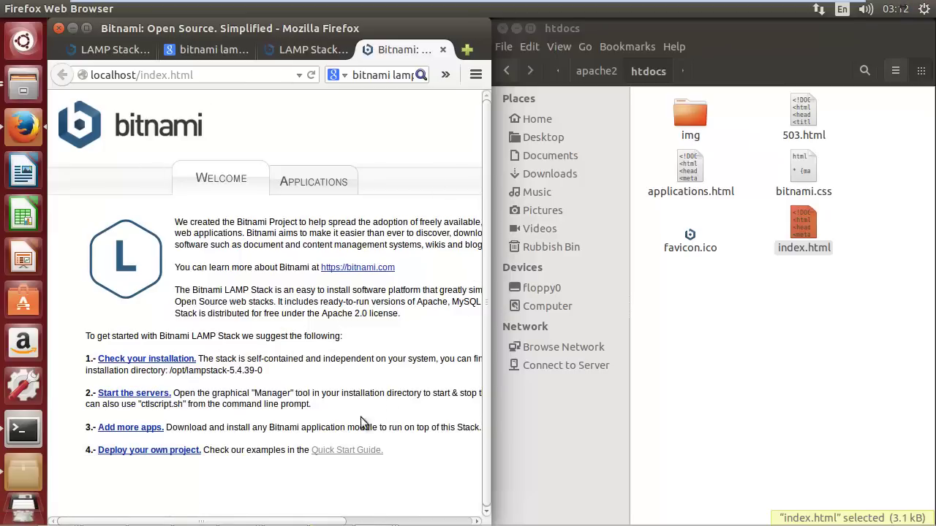
left_click(809, 233)
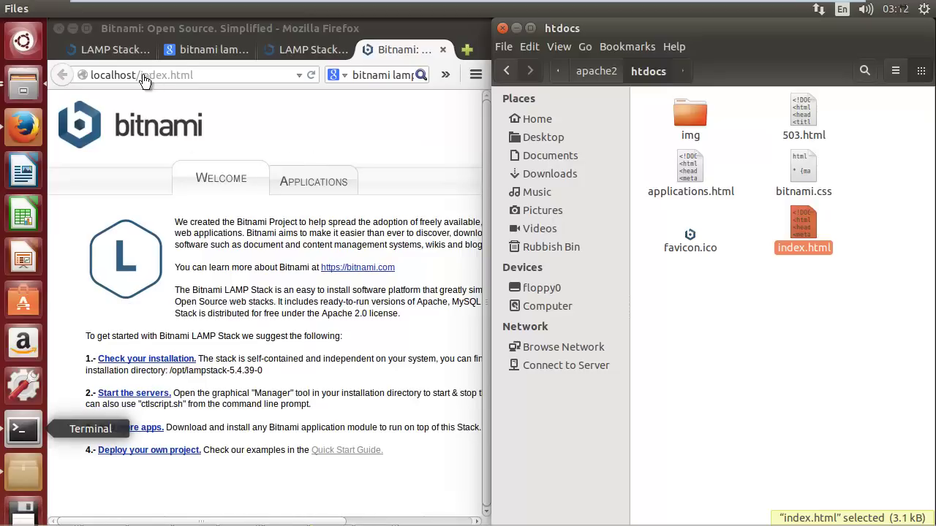
left_click_drag(136, 75, 79, 78)
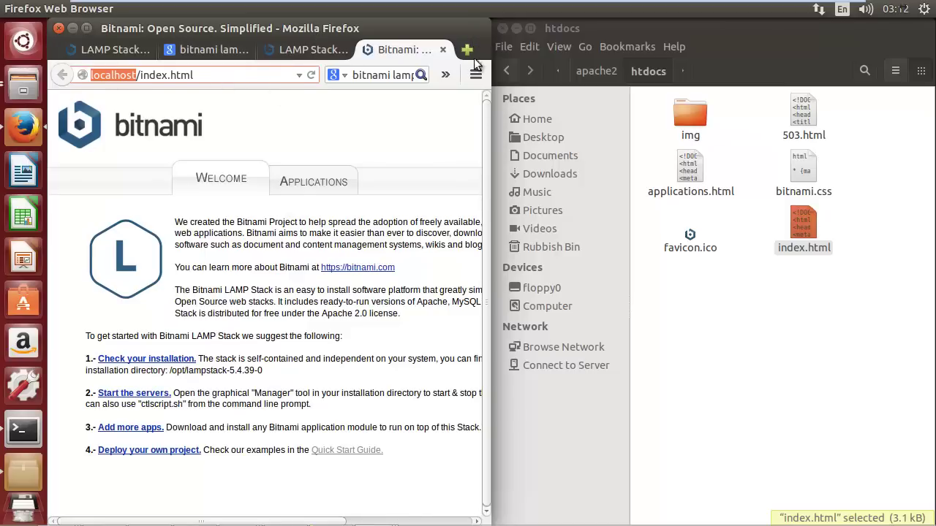
Step: Maximize the Firefox window and highlight index.html in the localhost address
left_click(87, 32)
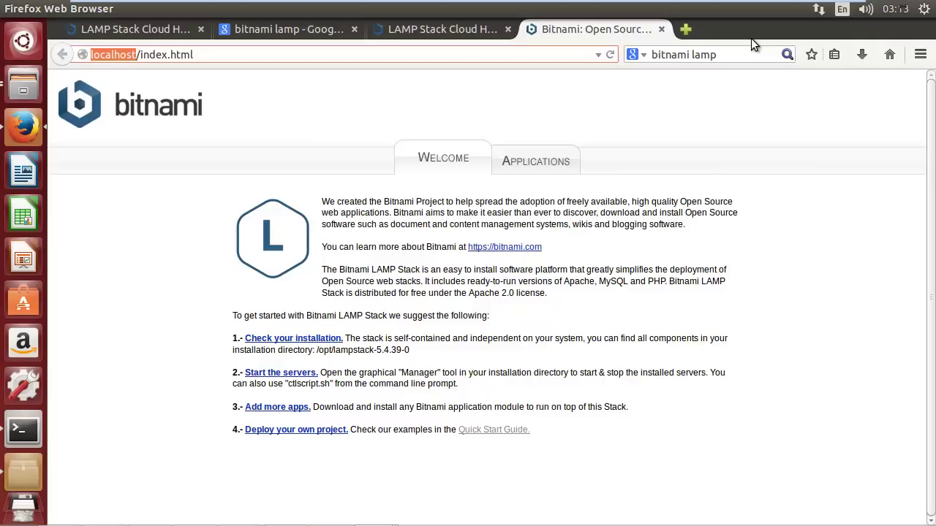
key("Right")
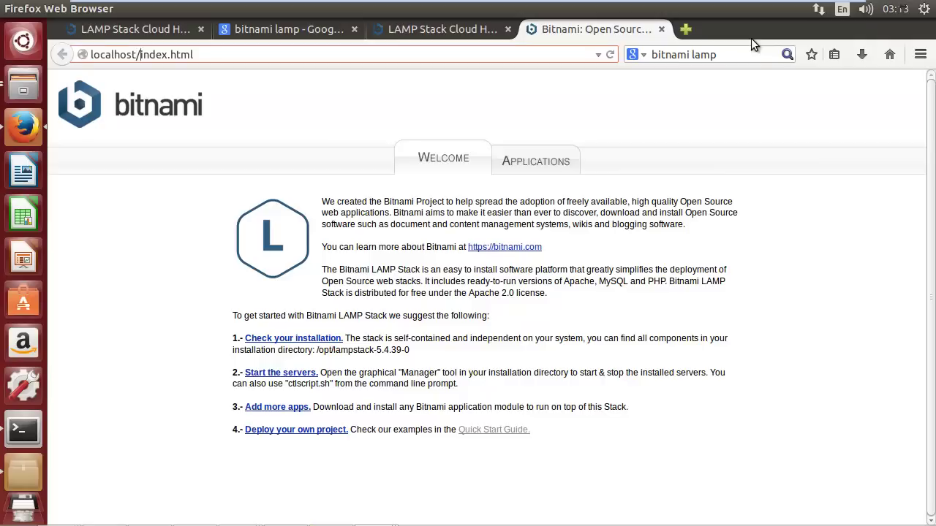
key("ctrl+shift+Right")
key("ctrl+shift+Right")
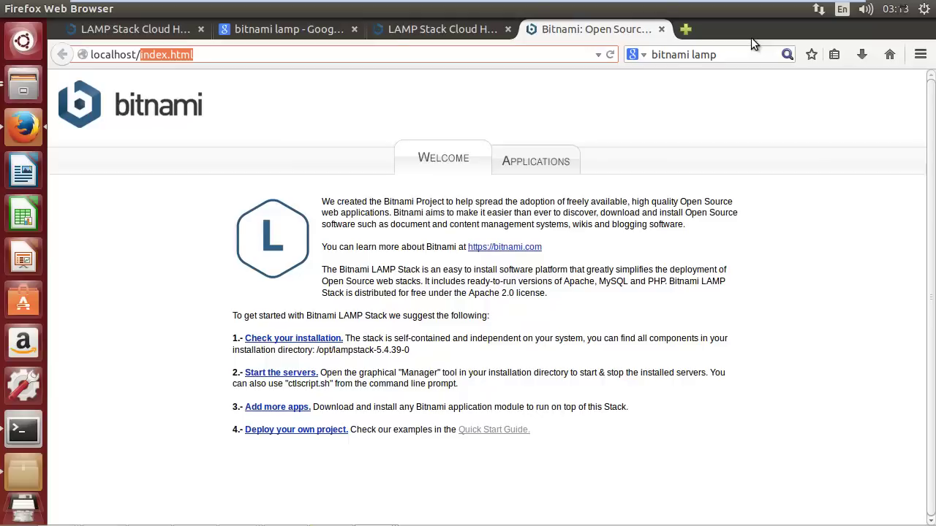
Step: Tile Firefox back beside the htdocs folder window, select index.html in the folder, and return to the localhost page
left_click_drag(751, 38, 2, 139)
left_click(710, 354)
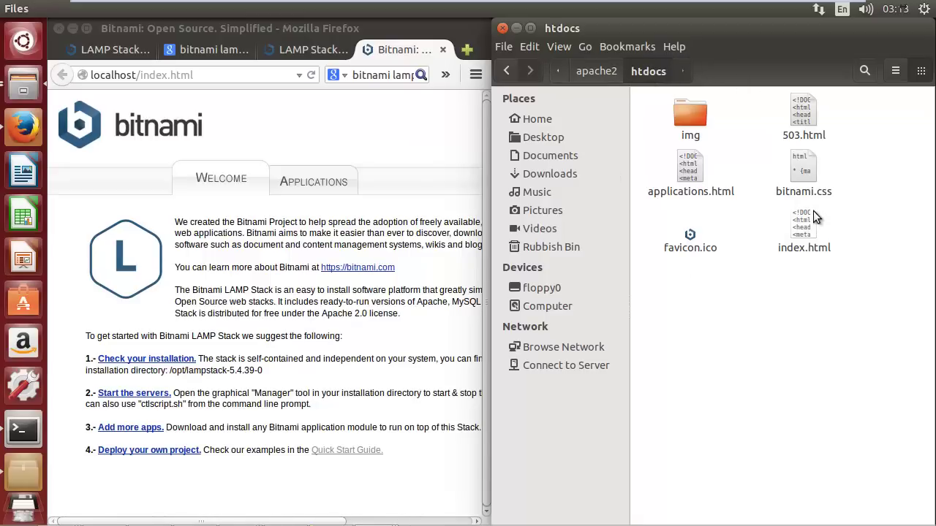
left_click(806, 229)
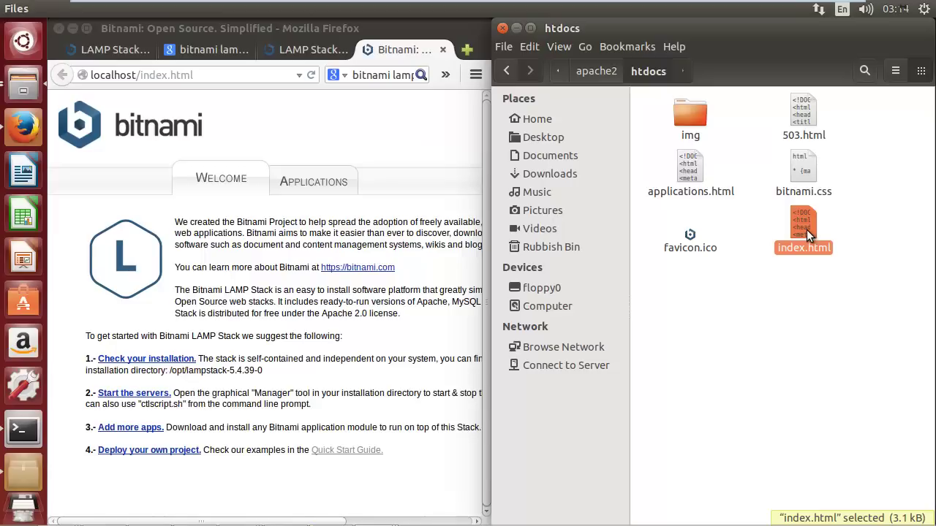
left_click(327, 249)
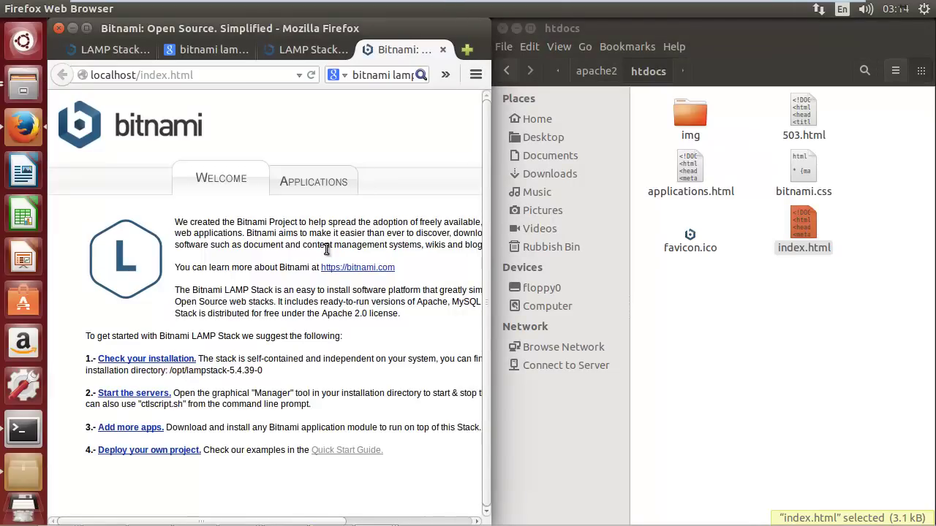